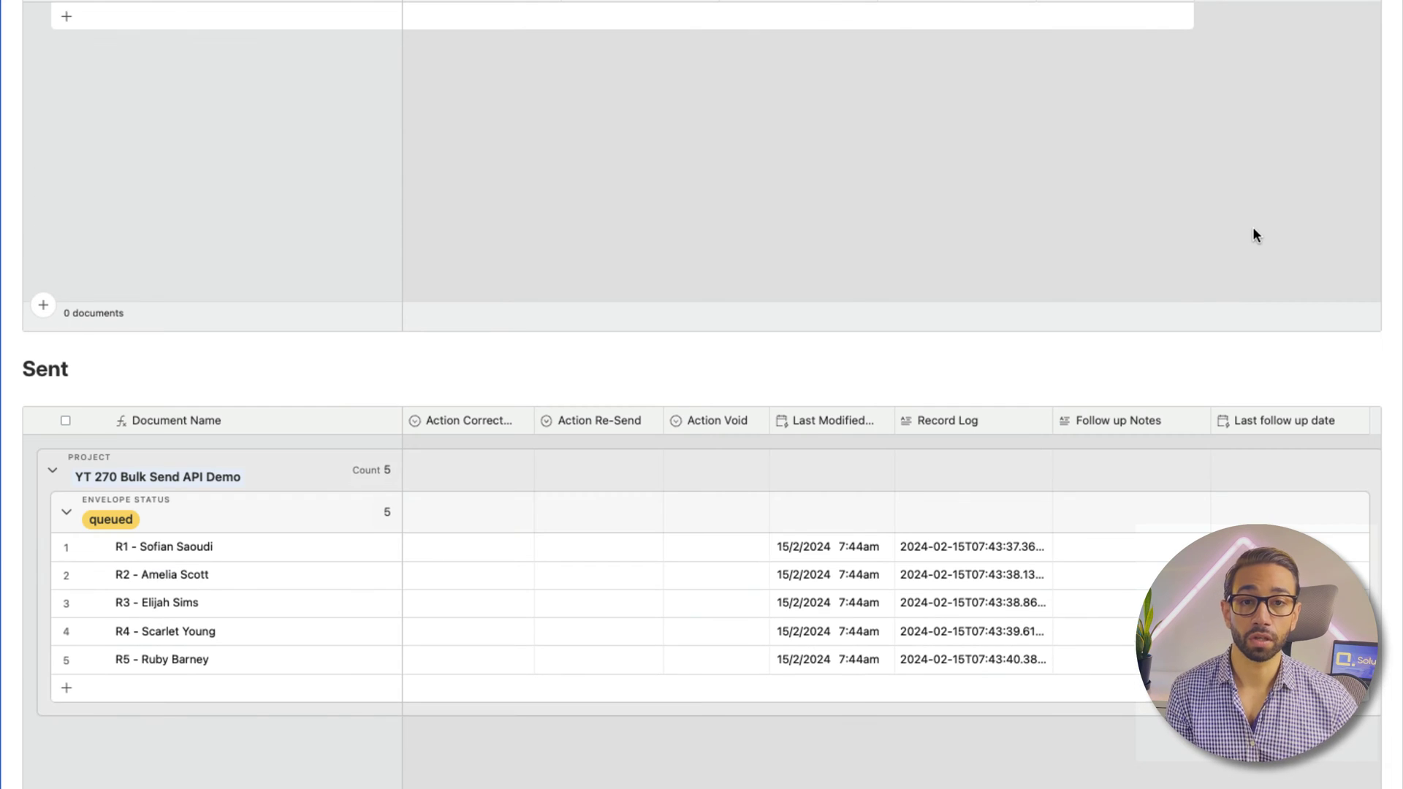
Step: Add the follow-up note "Resent link" to the R2 envelope in the Sent list and set its Action Re-Send to Re-Send Notification
{"action": "scroll", "coordinate": [1252, 227], "scroll_direction": "down", "scroll_amount": 3}
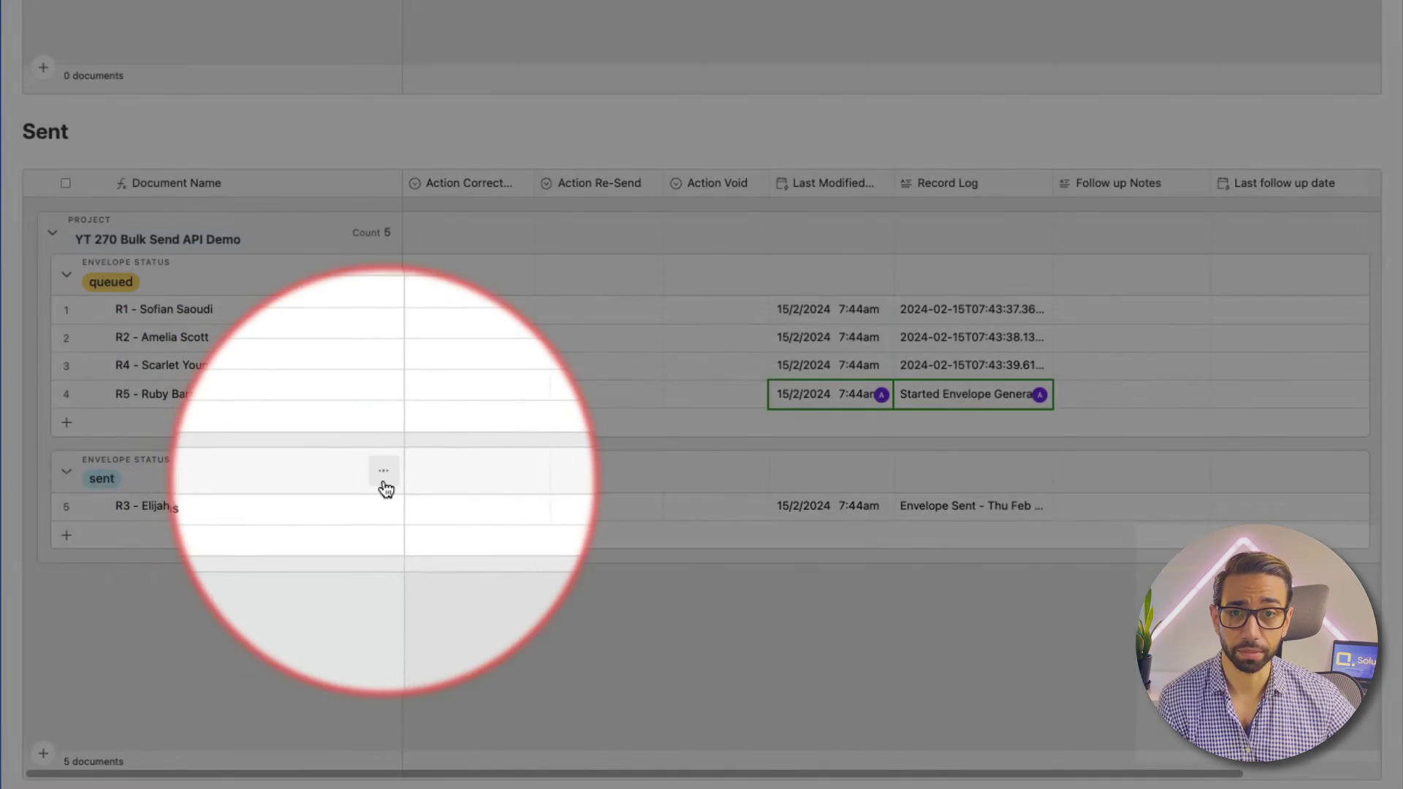
{"action": "scroll", "coordinate": [517, 477], "scroll_direction": "down", "scroll_amount": 3}
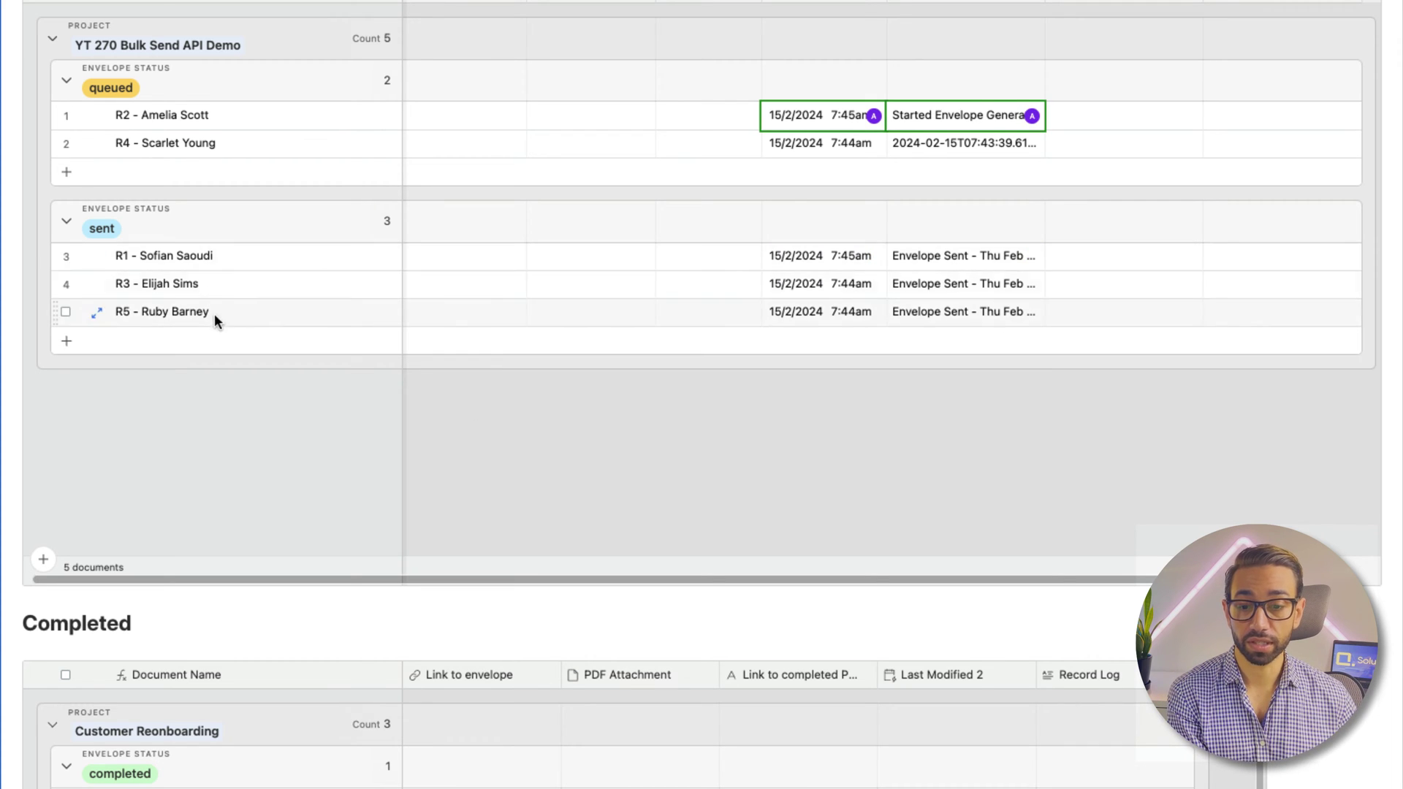
{"action": "scroll", "coordinate": [194, 72], "scroll_direction": "down", "scroll_amount": 3}
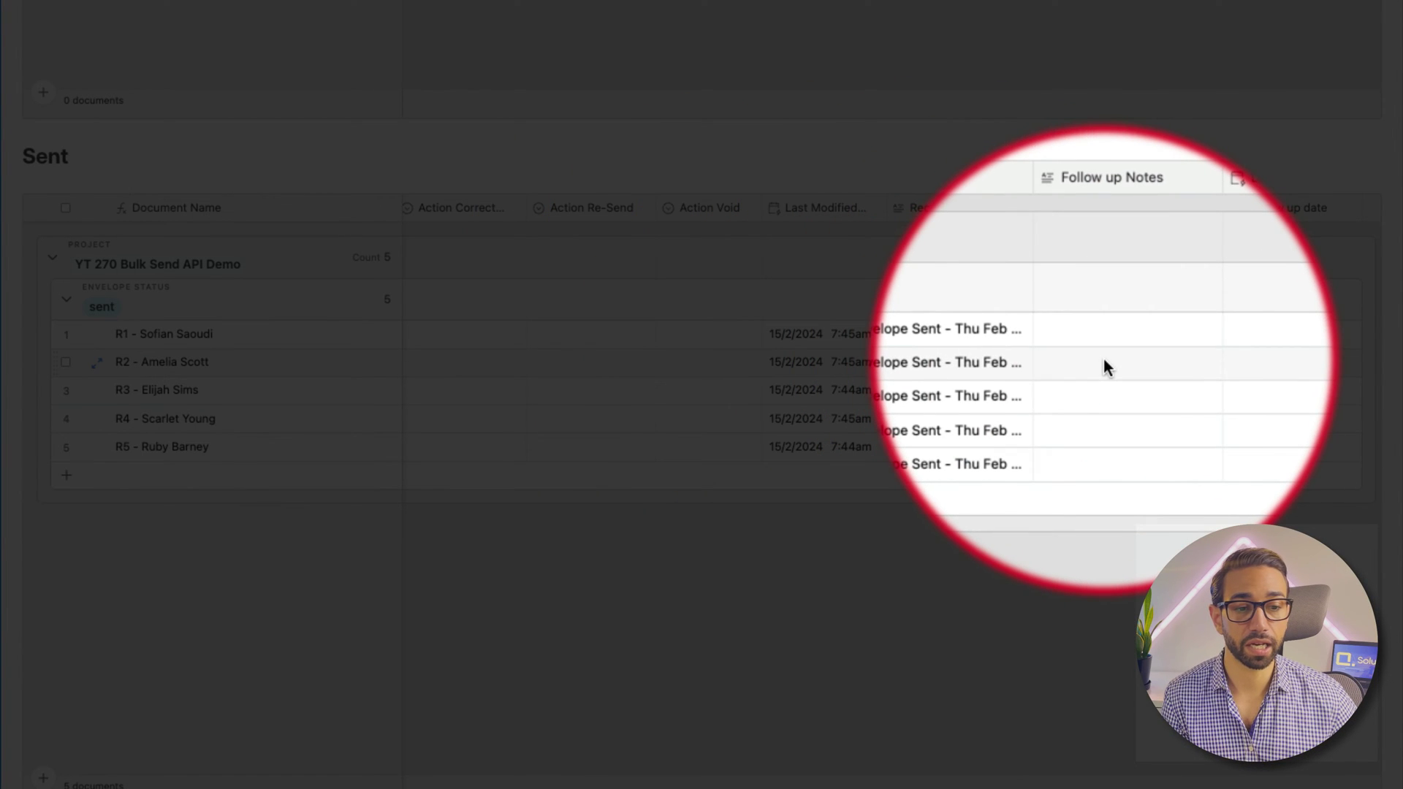
{"action": "left_click", "coordinate": [1104, 361]}
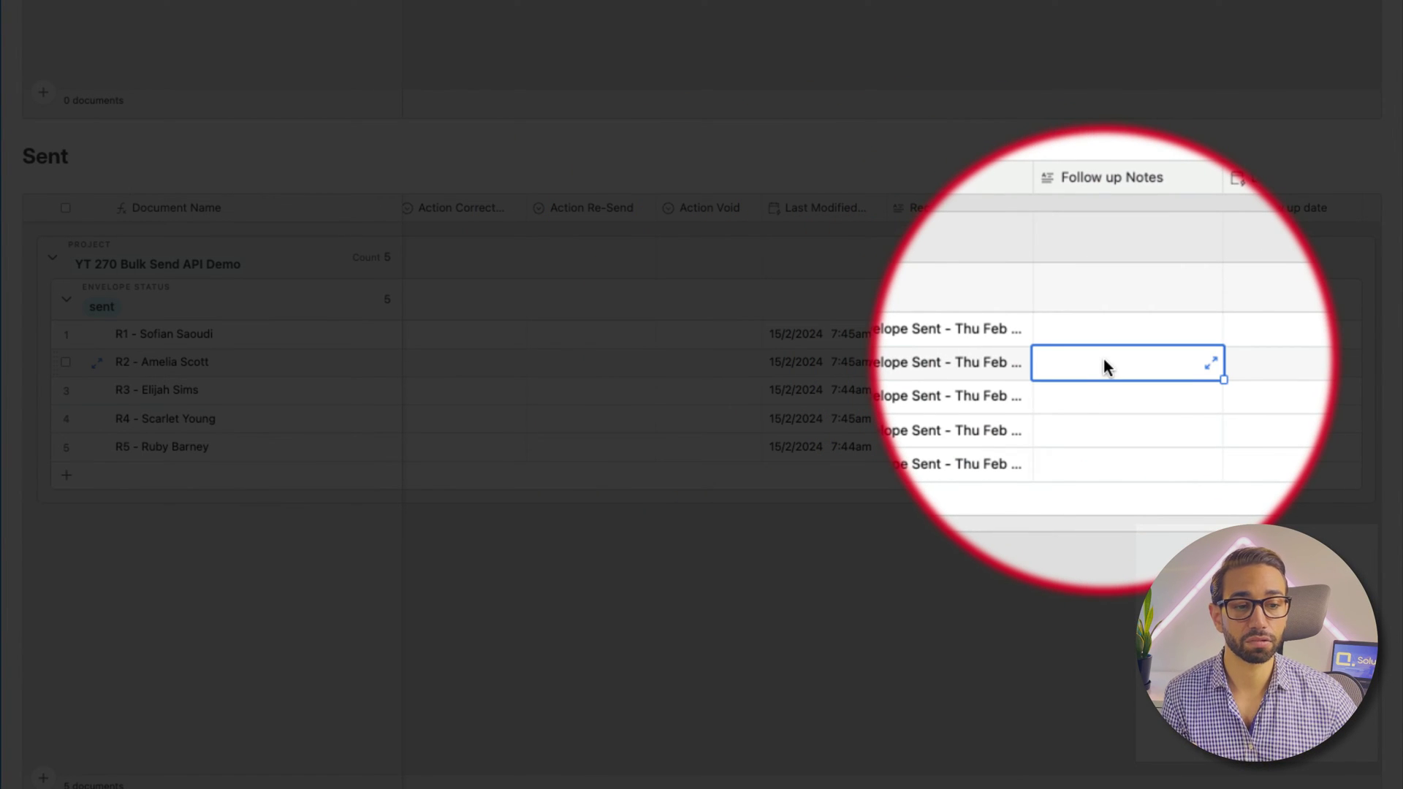
{"action": "left_click", "coordinate": [1104, 361]}
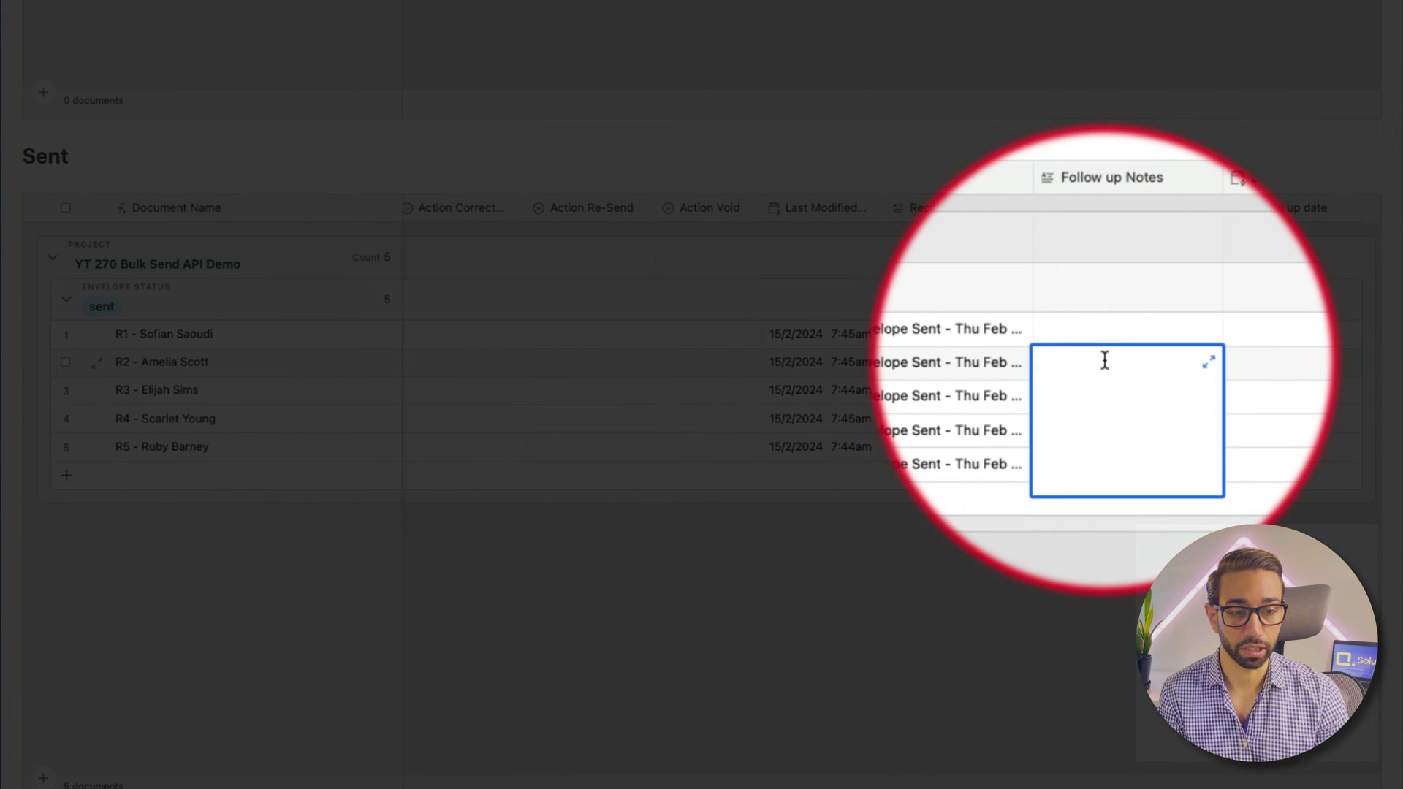
{"action": "type", "text": "Resent link"}
{"action": "left_click", "coordinate": [1190, 500]}
{"action": "double_click", "coordinate": [590, 361]}
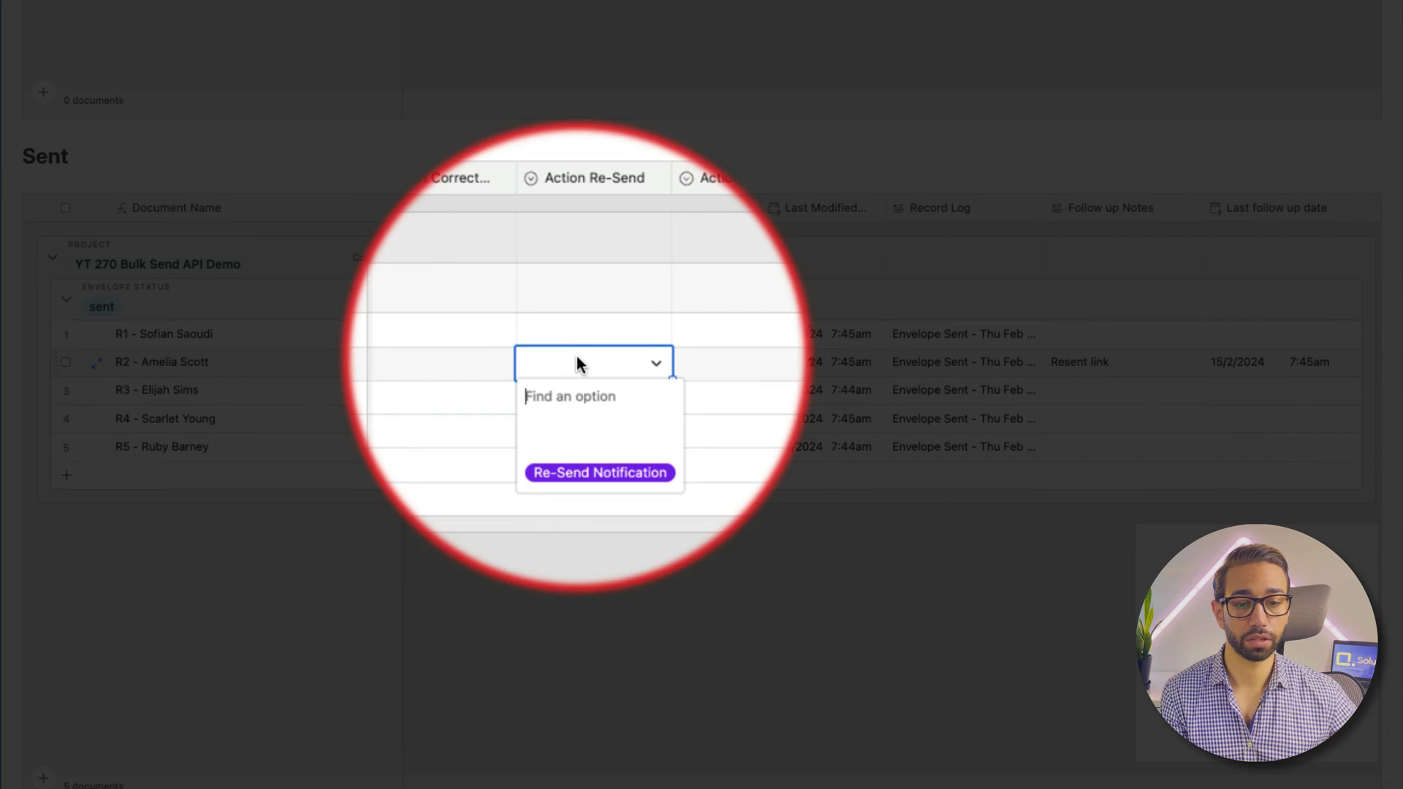
{"action": "left_click", "coordinate": [591, 460]}
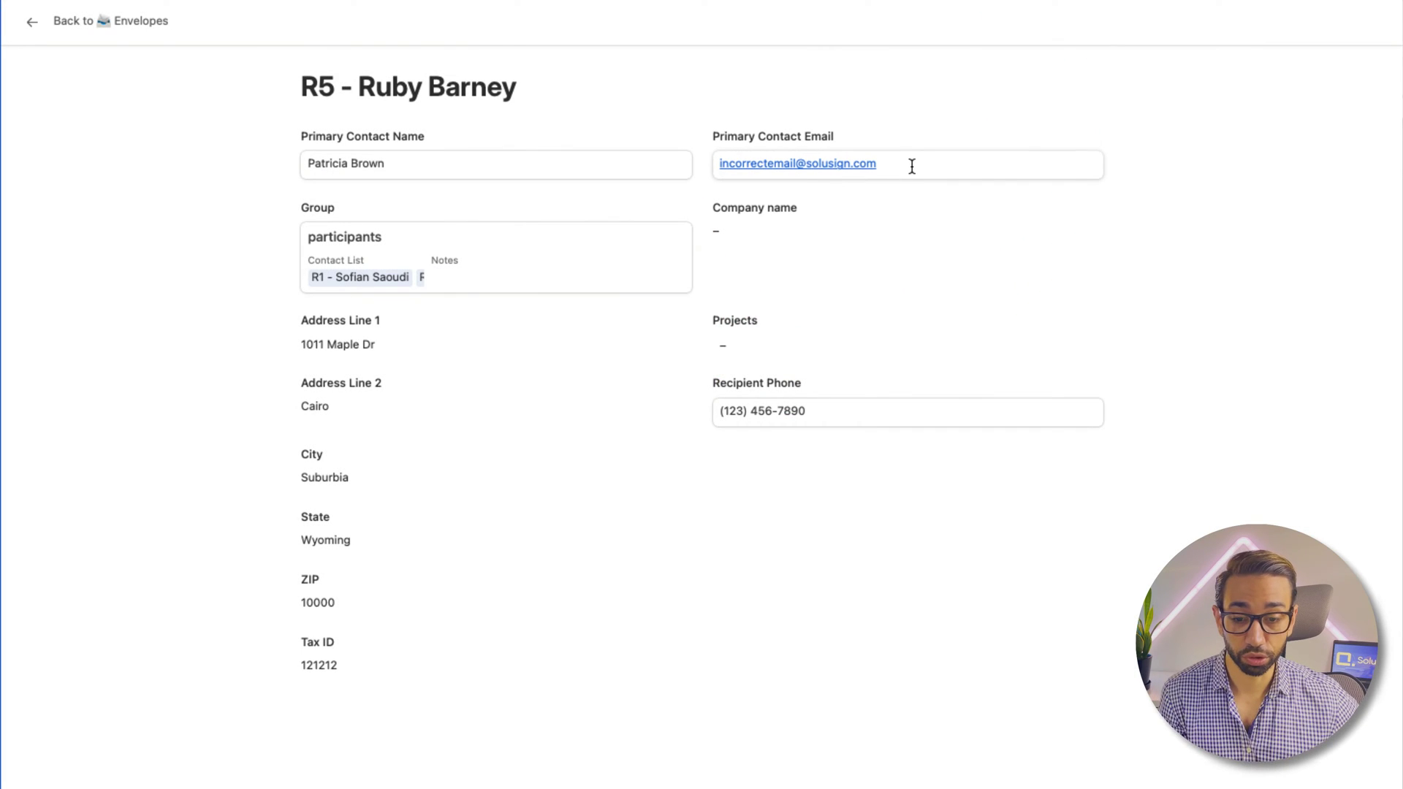
Step: Replace the incorrect part of the R5 contact's primary e-mail address with the correct mailbox name
{"action": "left_click", "coordinate": [912, 167]}
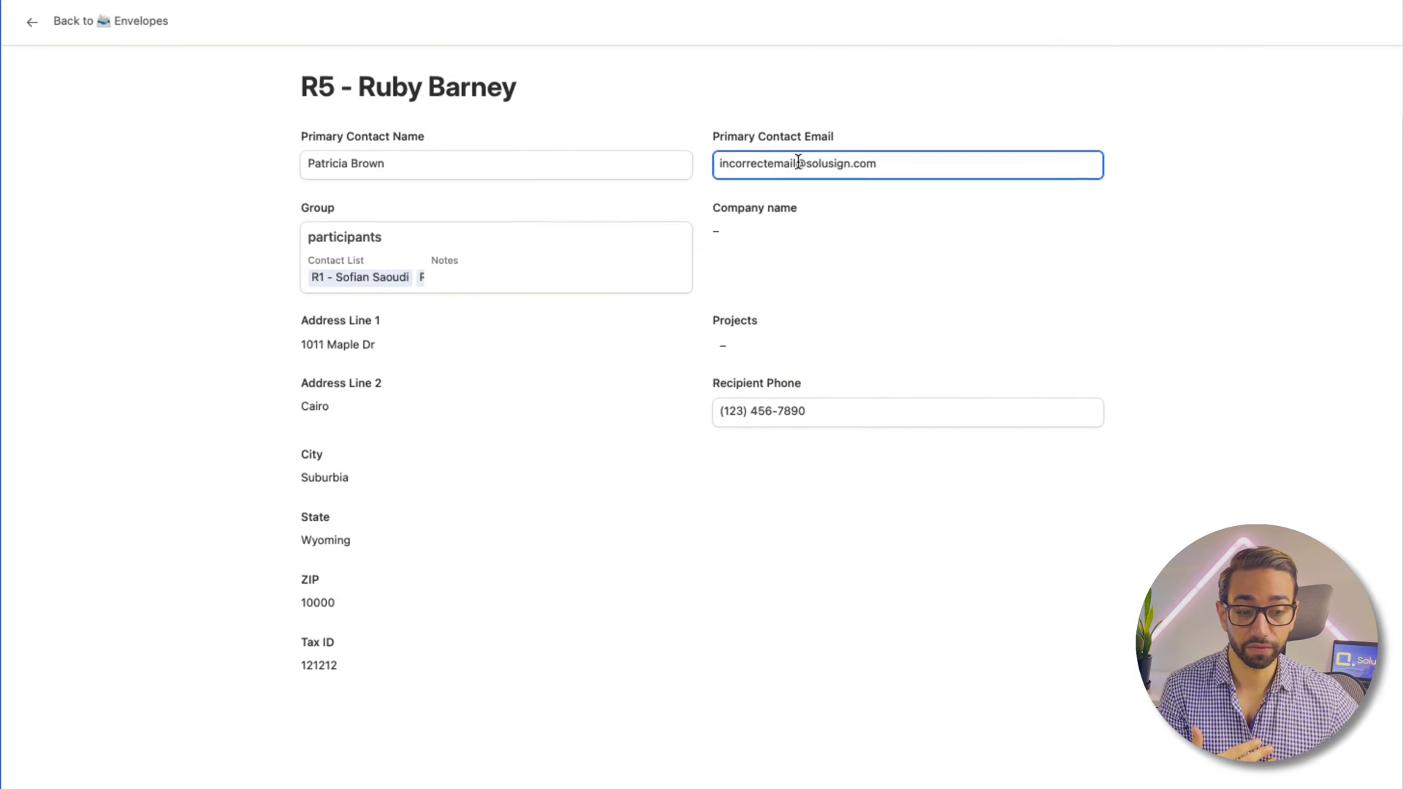
{"action": "left_click_drag", "start_coordinate": [794, 163], "coordinate": [688, 166]}
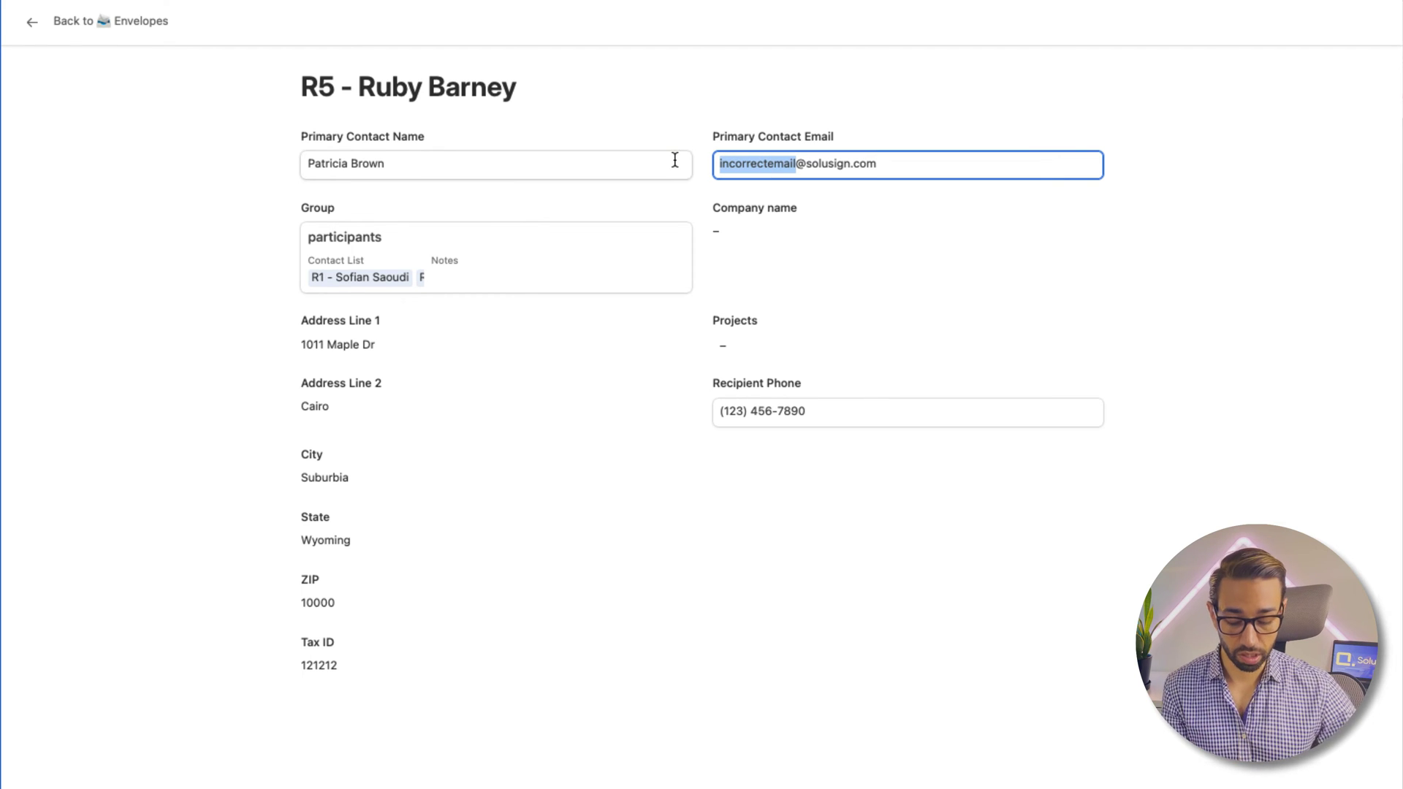
{"action": "type", "text": "sofia"}
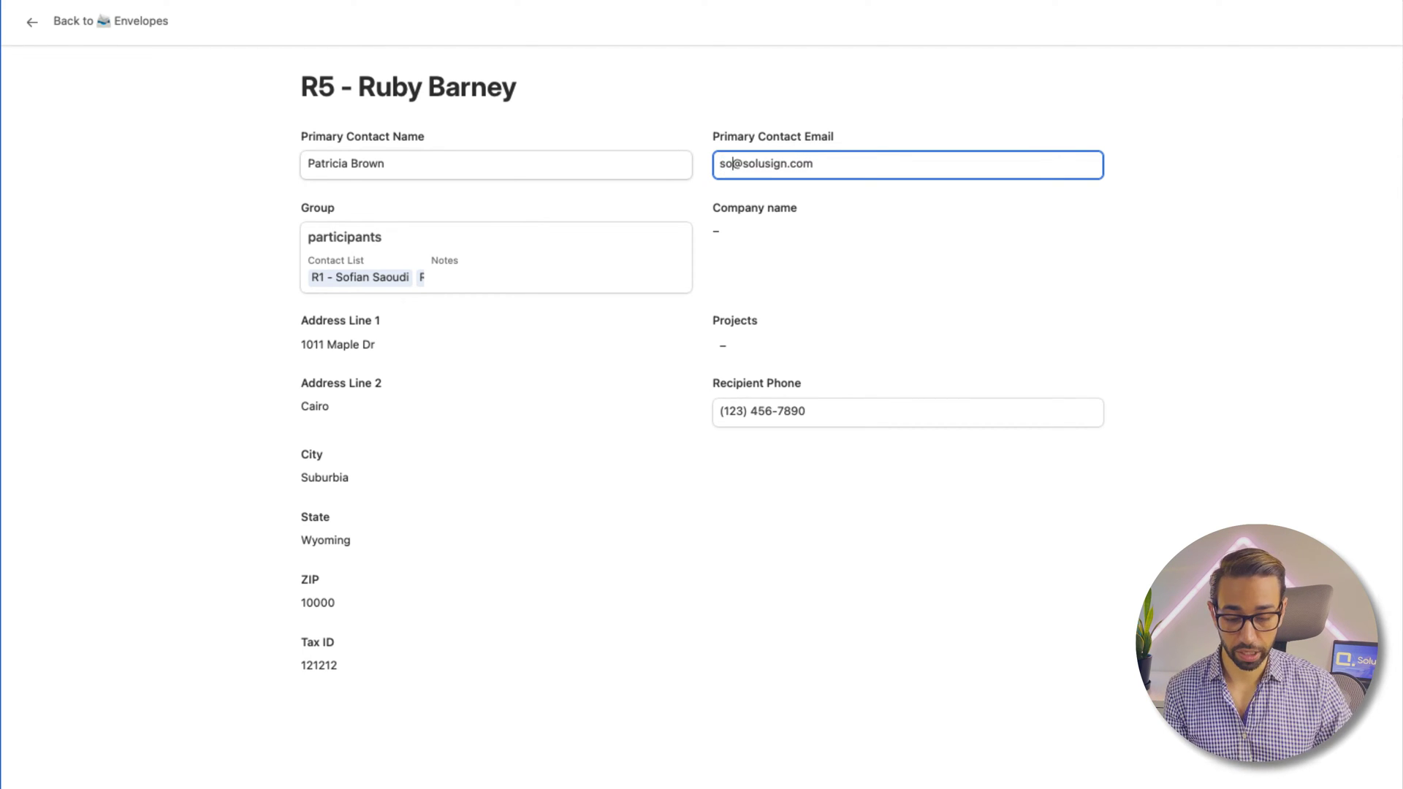
Step: Enter the follow-up note "updated email in envelope after speaking to him" for the R5 envelope and apply its correction action
{"action": "type", "text": "updated e"}
{"action": "type", "text": "mail in envelope after speaking to him"}
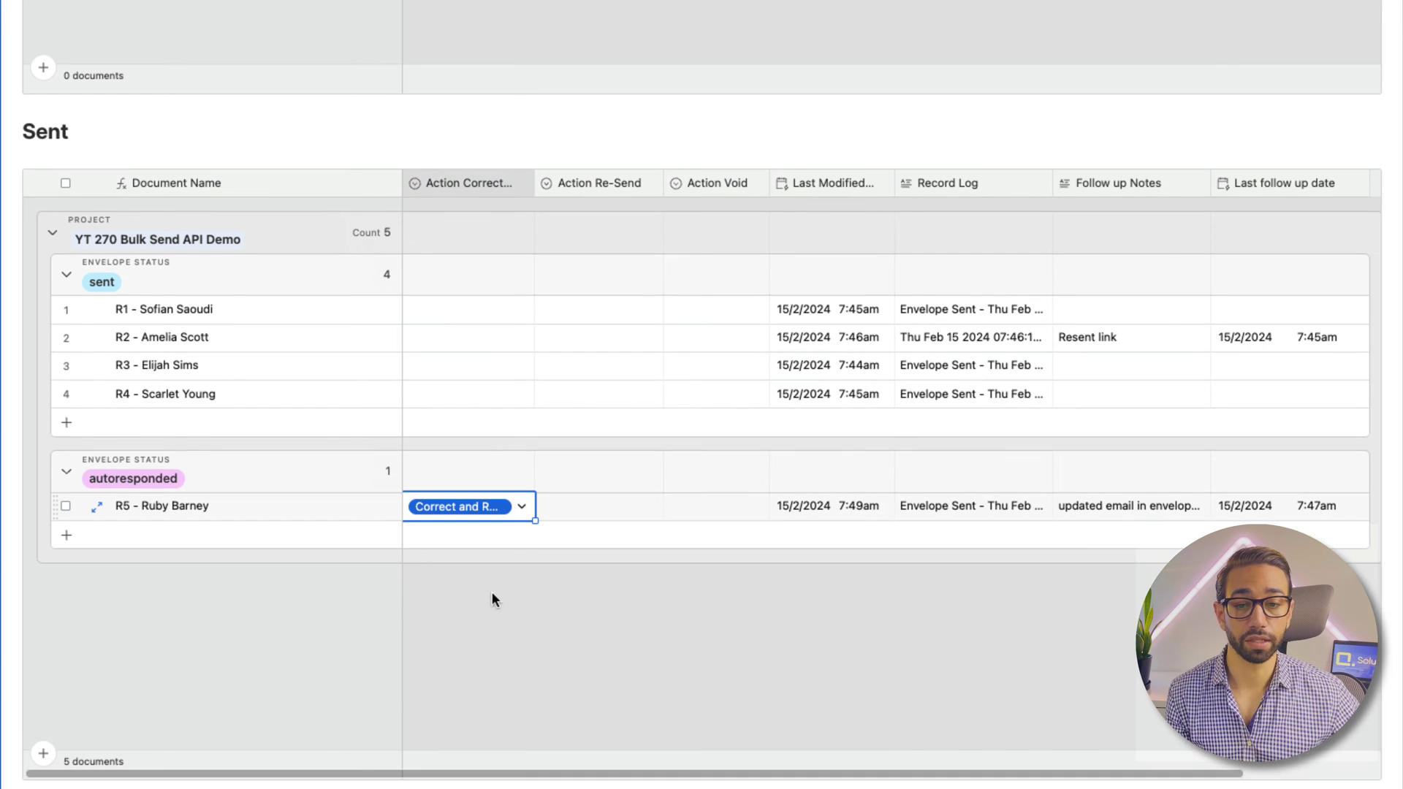
{"action": "left_click", "coordinate": [568, 589]}
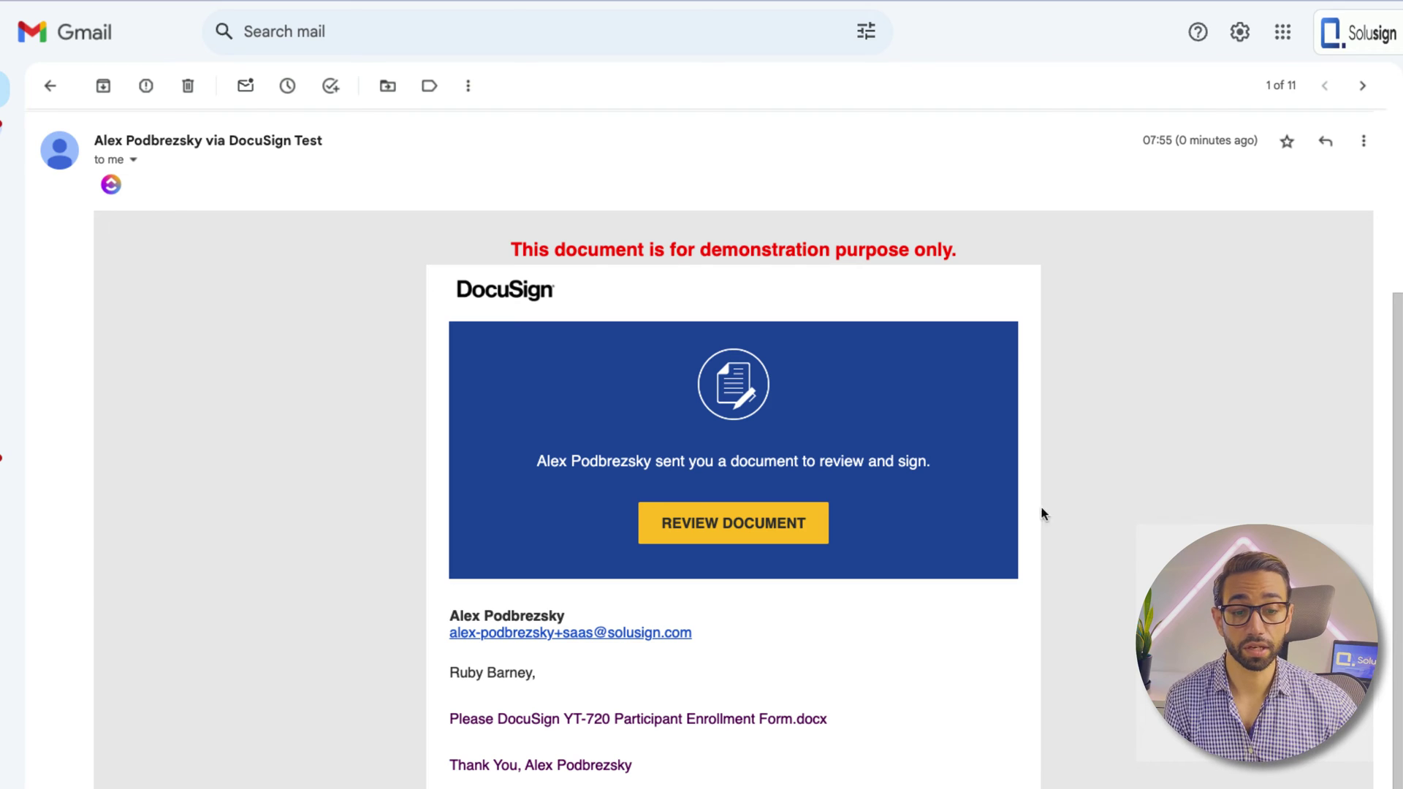
Step: Check the recipient details of the DocuSign e-mail in Gmail and open its document for review
{"action": "left_click", "coordinate": [133, 159]}
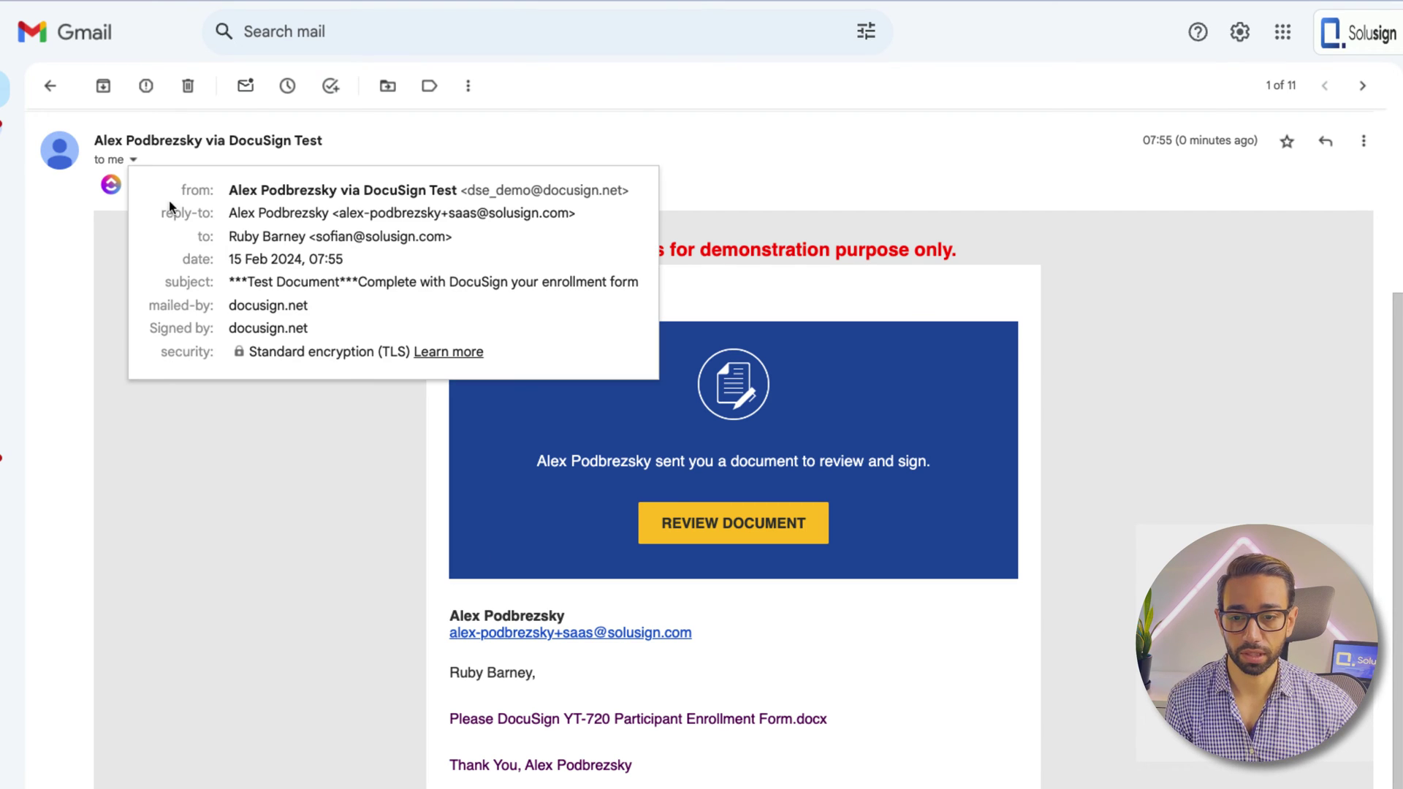
{"action": "left_click", "coordinate": [974, 231]}
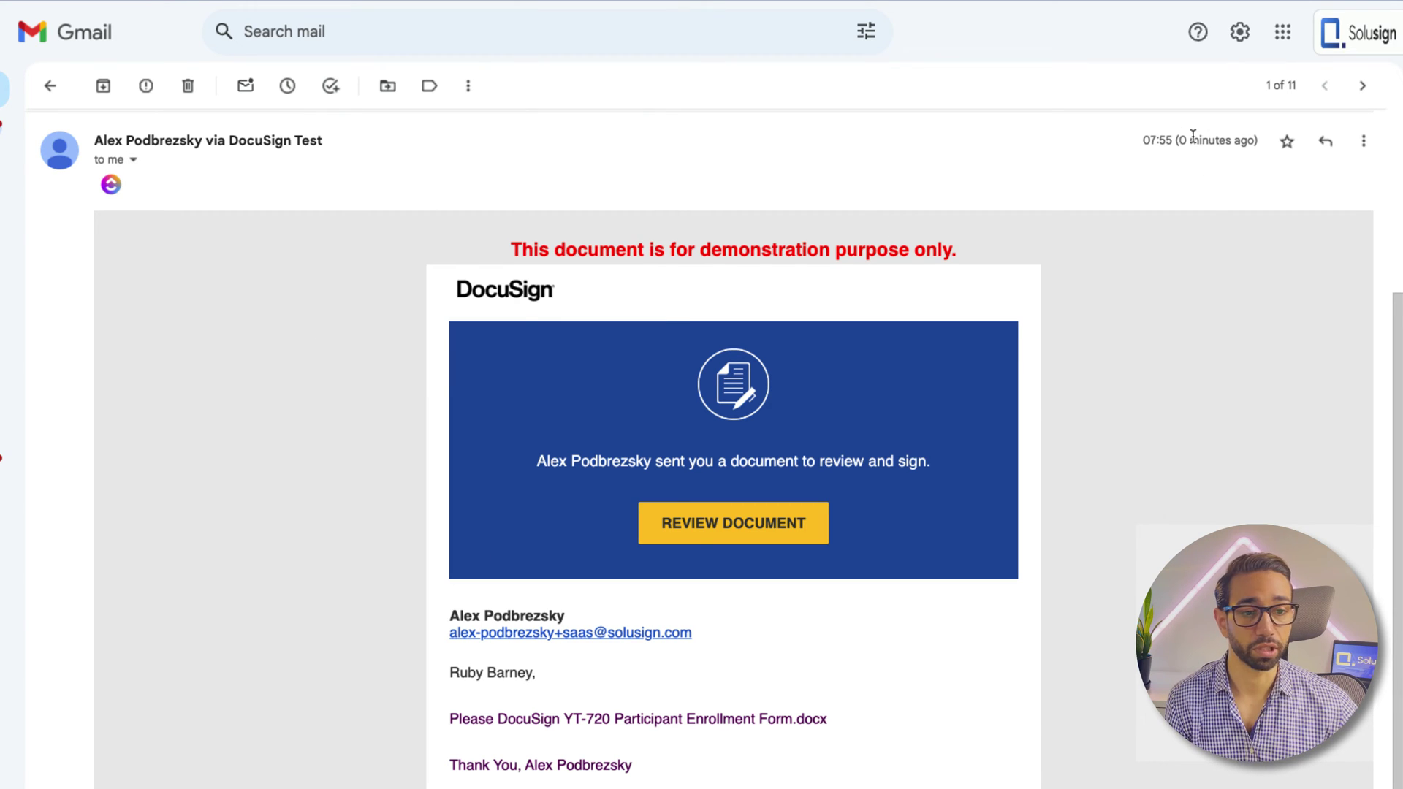
{"action": "left_click", "coordinate": [700, 535]}
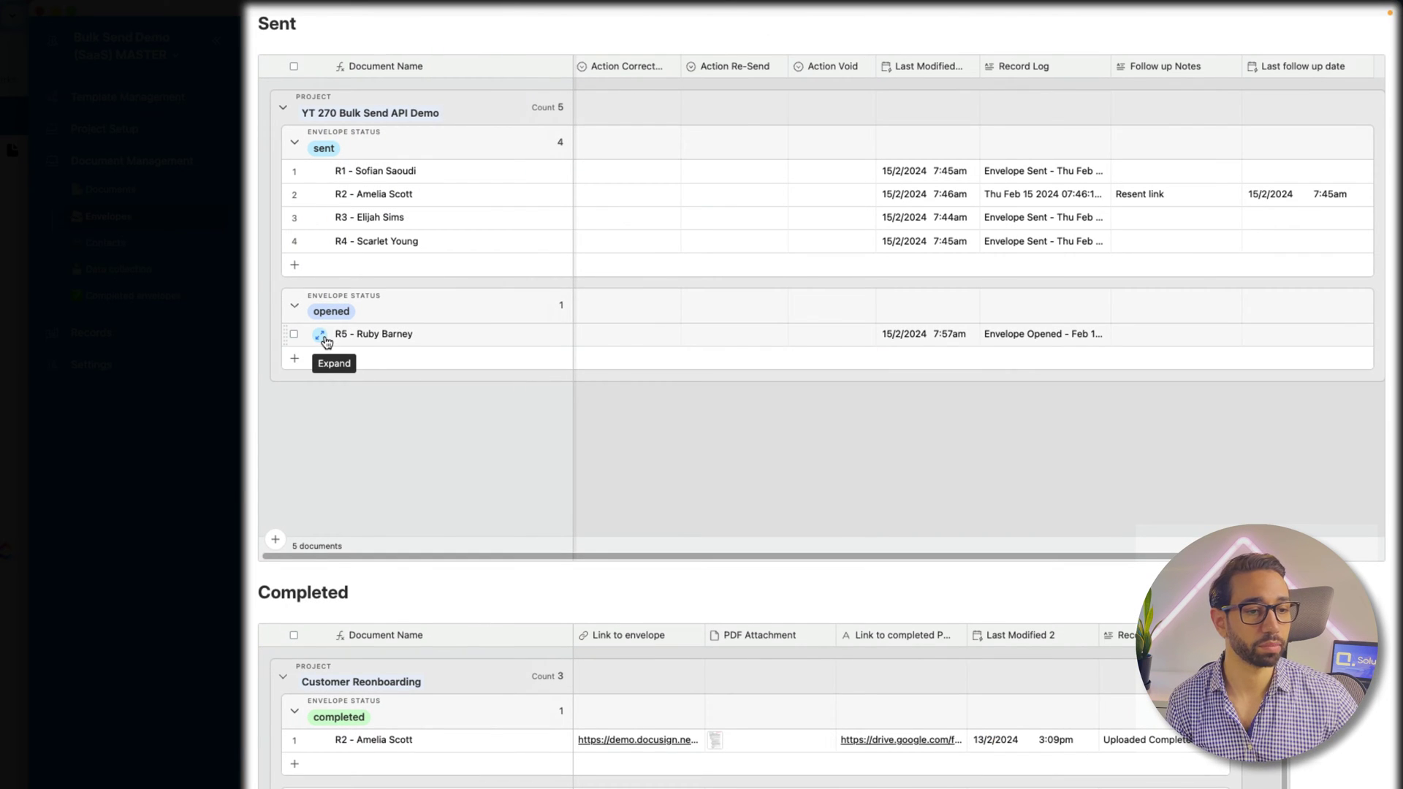
Step: Expand the opened R5 envelope record in the Sent list in Airtable
{"action": "left_click", "coordinate": [321, 336]}
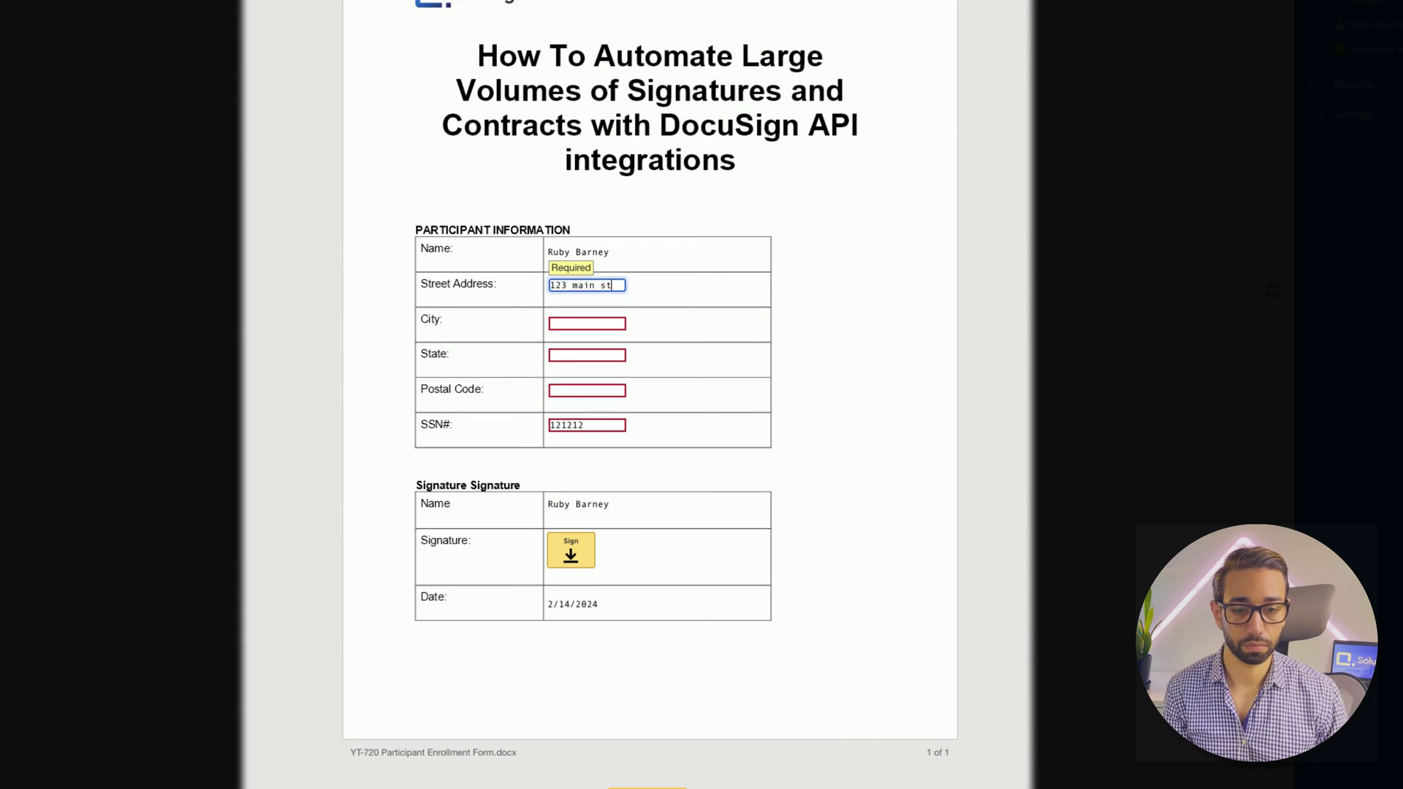
Step: Fill in the participant's city, state and postal code on the DocuSign enrollment form, sign it and finish signing
{"action": "key", "text": "Tab"}
{"action": "type", "text": "Smallville"}
{"action": "key", "text": "Tab"}
{"action": "type", "text": "TX"}
{"action": "key", "text": "Tab"}
{"action": "type", "text": "00000"}
{"action": "left_click", "coordinate": [570, 529]}
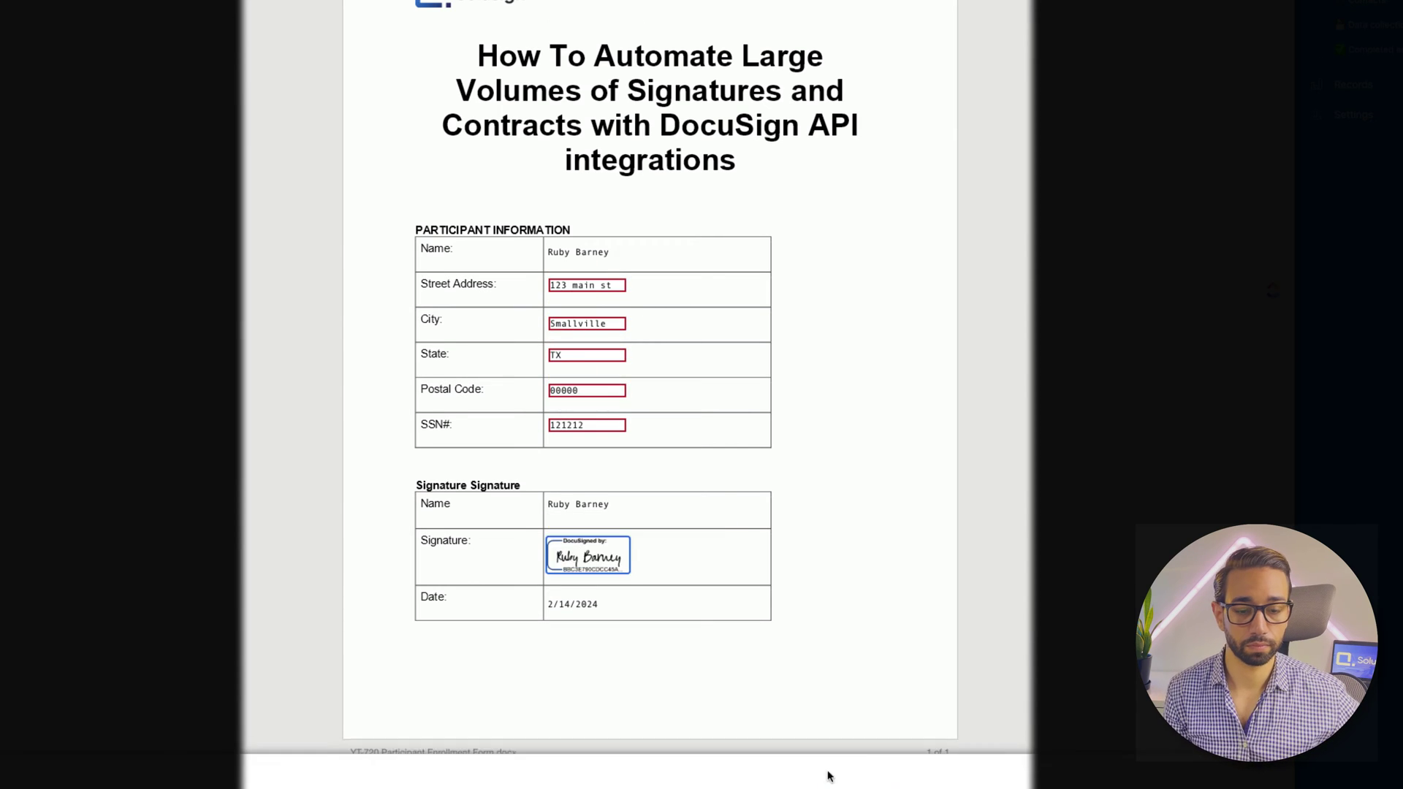
{"action": "left_click", "coordinate": [646, 782]}
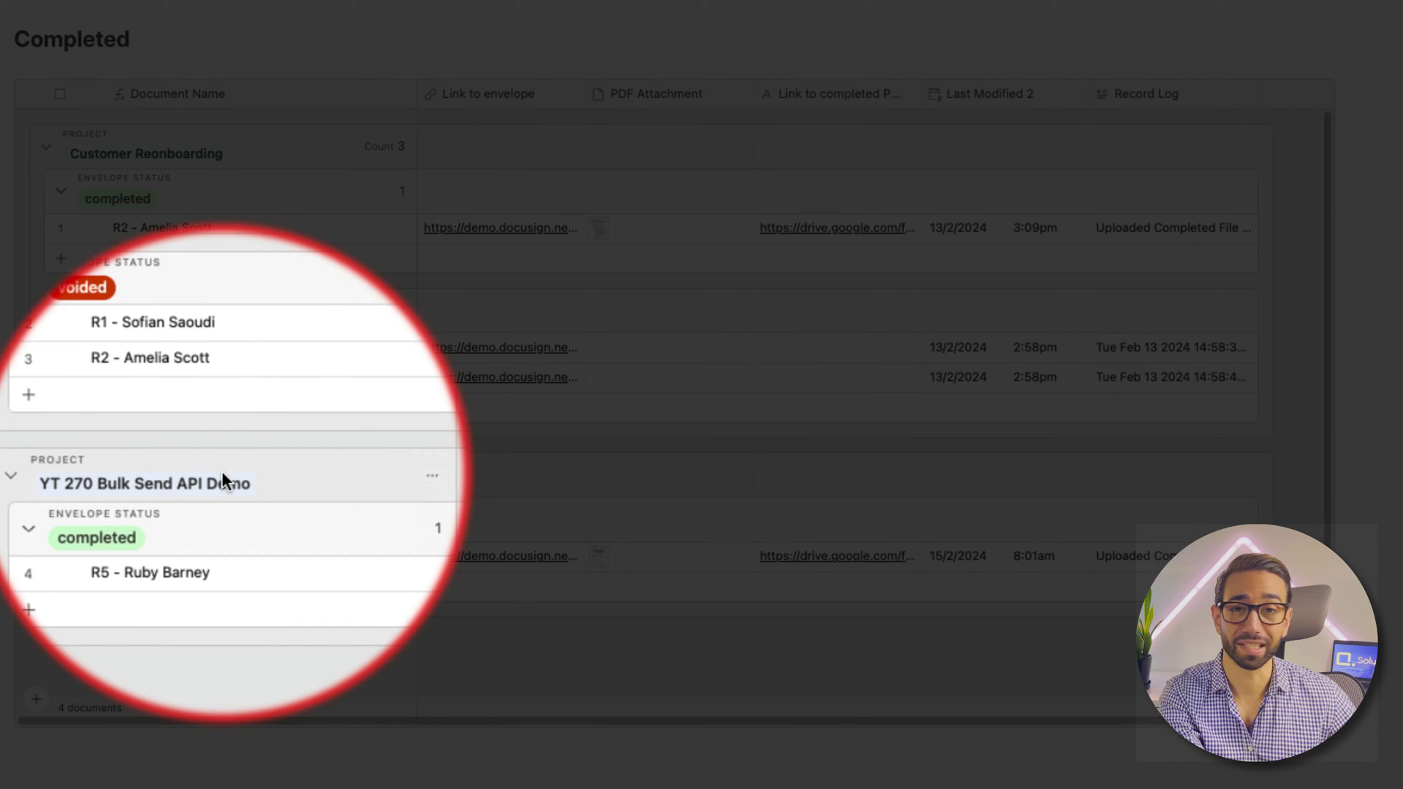
Step: Open the PDF attachment and the completed-document link of the R5 record in the Completed list
{"action": "scroll", "coordinate": [223, 479], "scroll_direction": "down", "scroll_amount": 1}
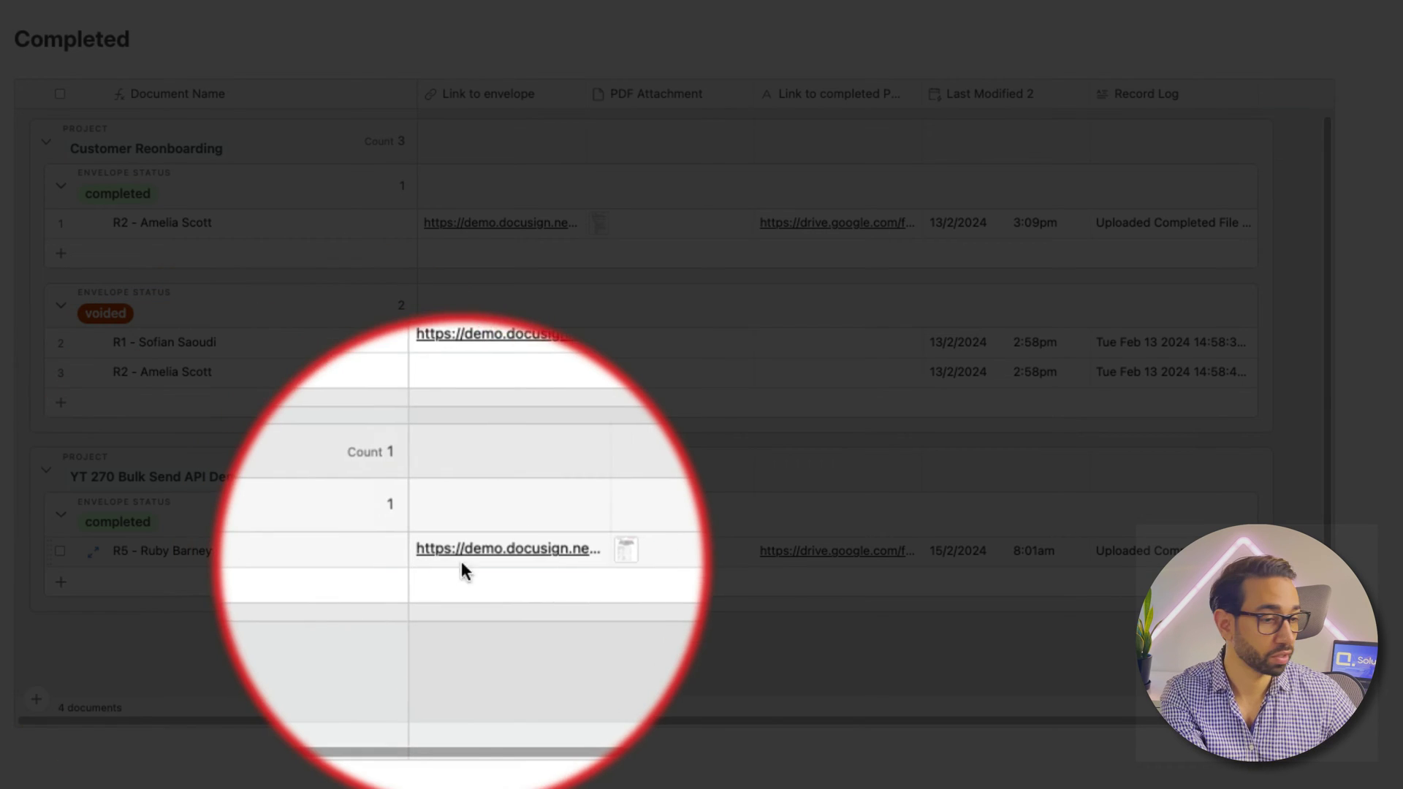
{"action": "left_click", "coordinate": [600, 556]}
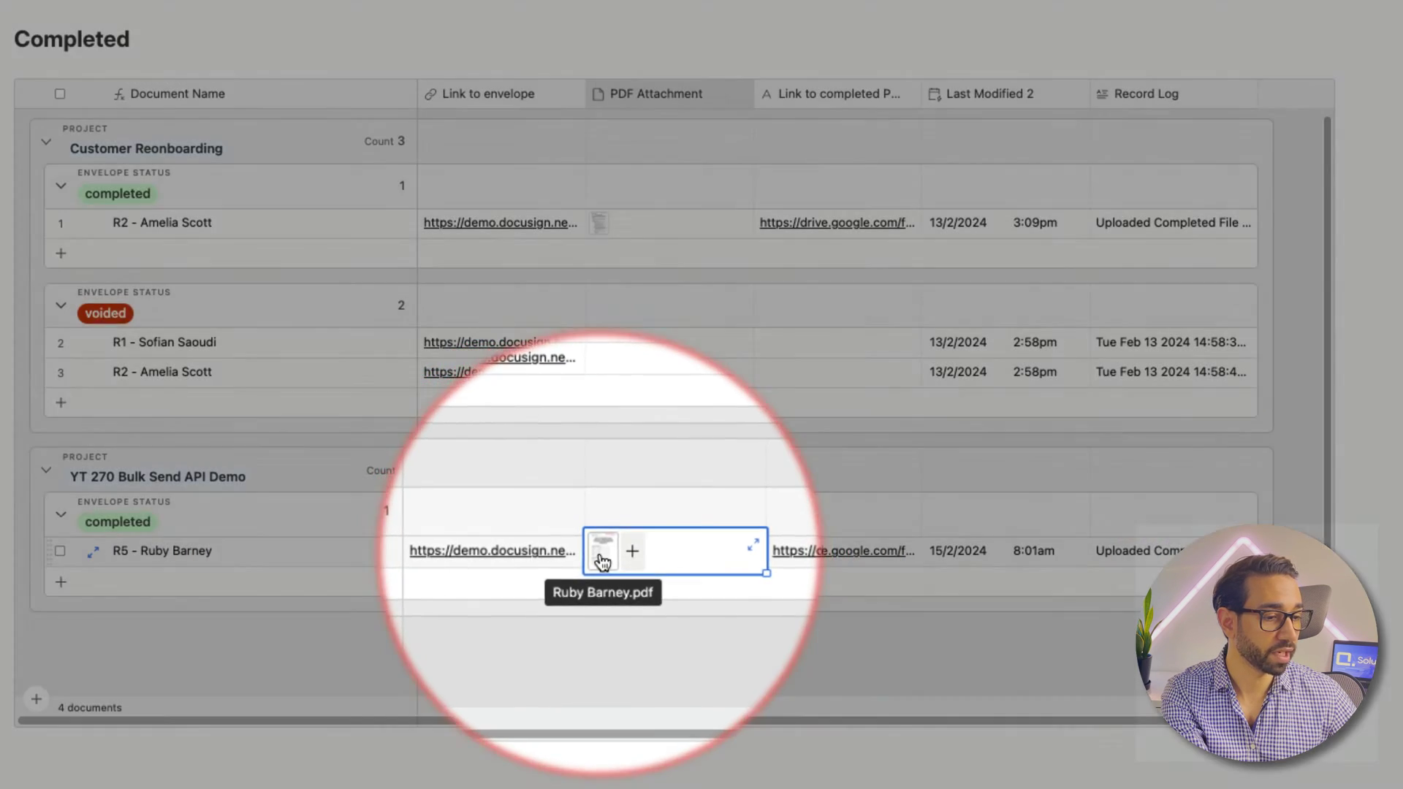
{"action": "left_click", "coordinate": [601, 561]}
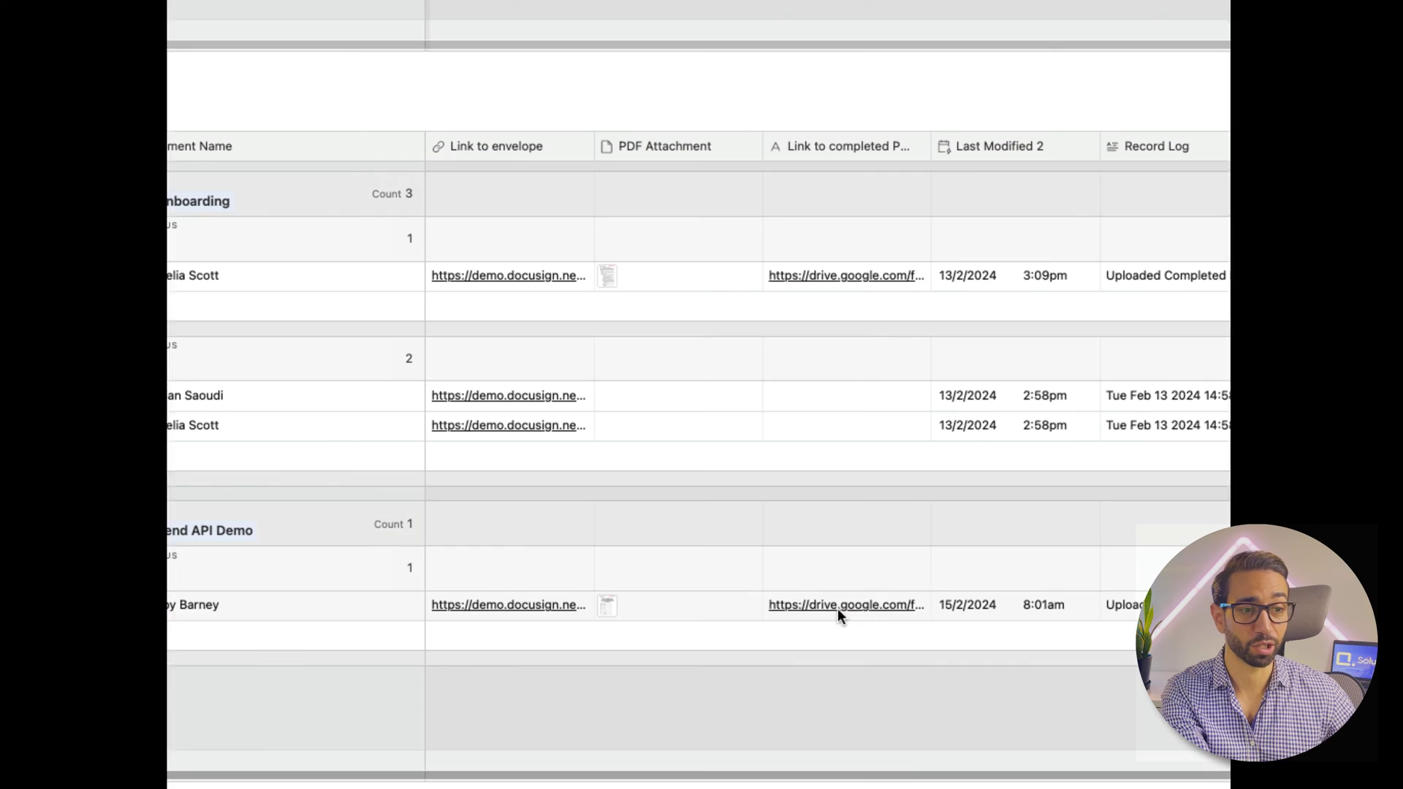
{"action": "left_click", "coordinate": [837, 607]}
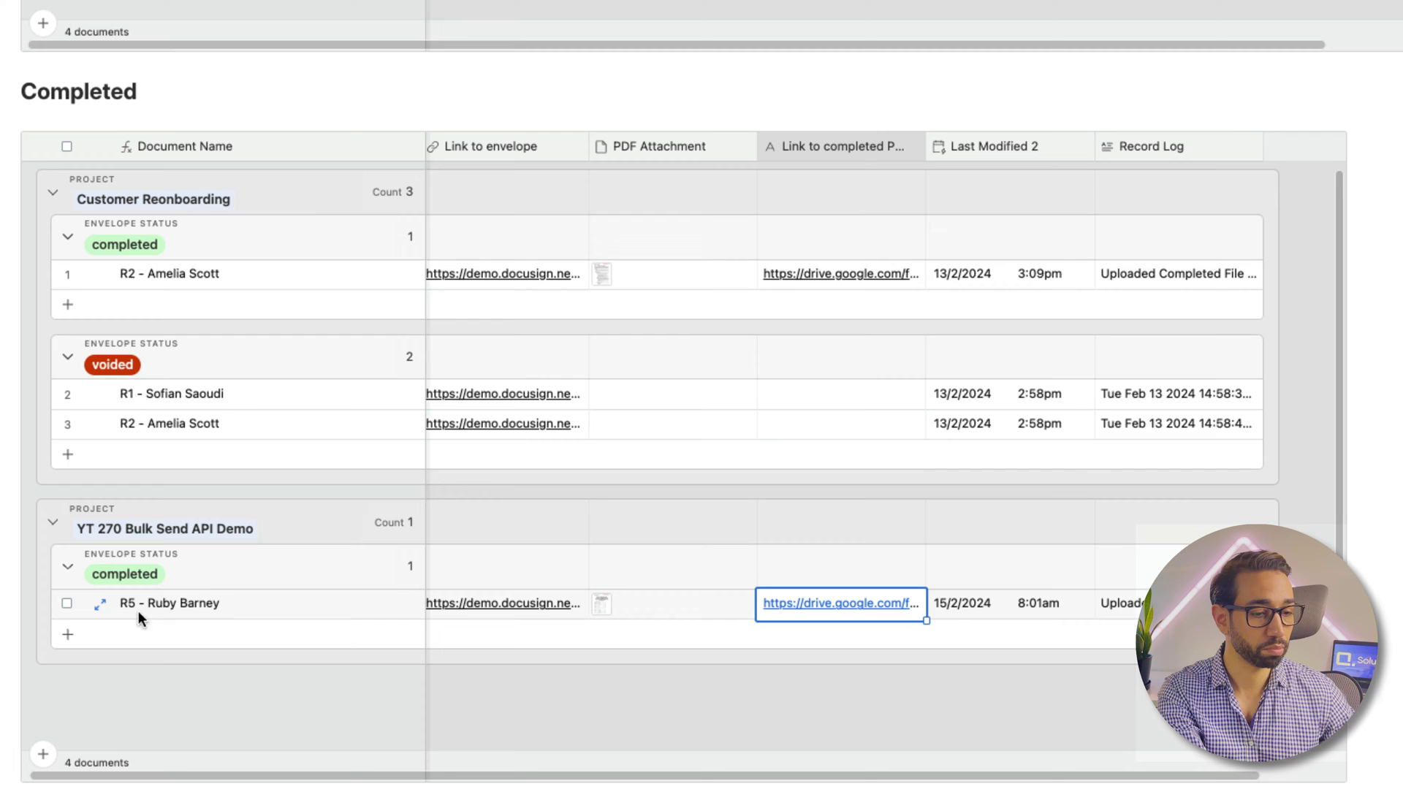
Step: Open the contact linked to the completed R5 record to review its details and return to Envelopes
{"action": "left_click", "coordinate": [99, 603]}
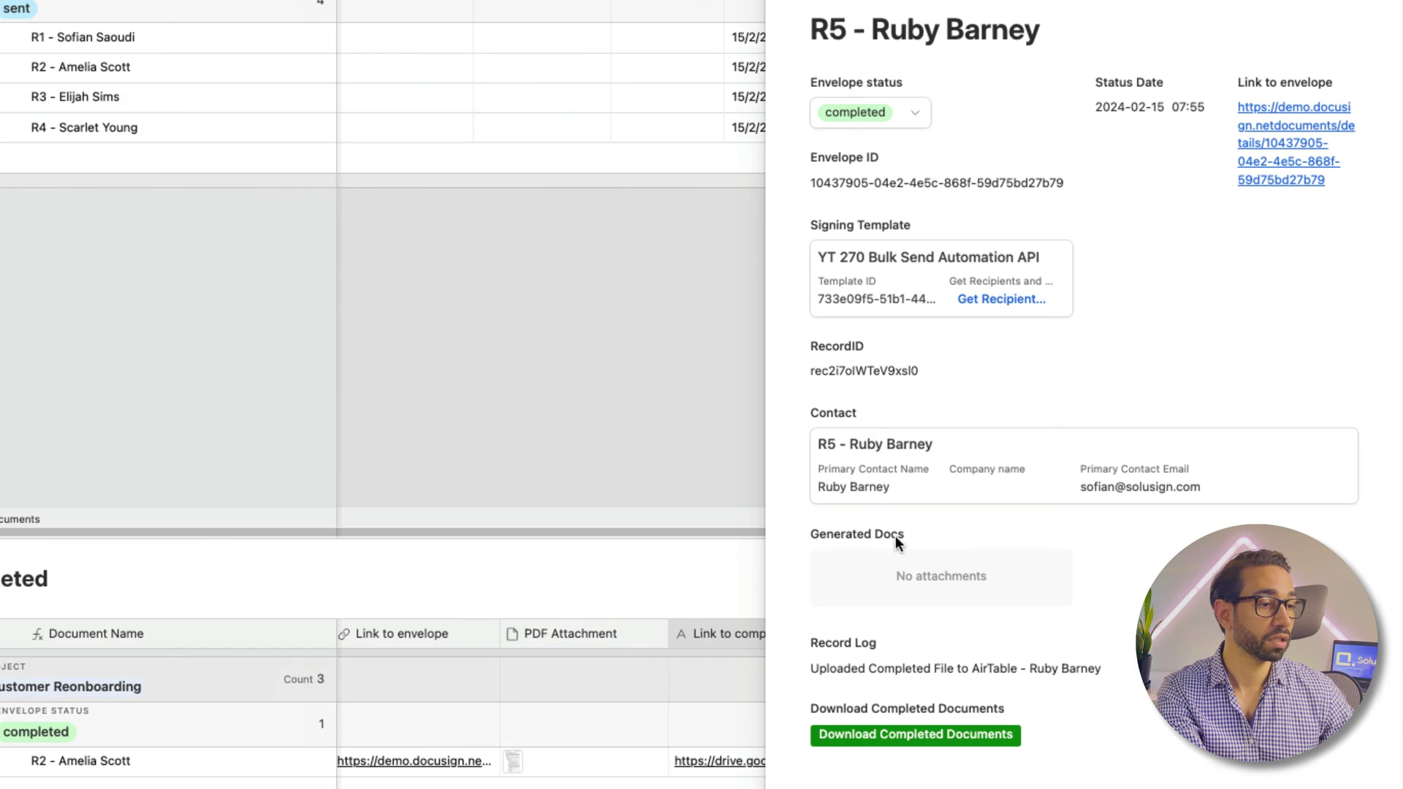
{"action": "left_click", "coordinate": [897, 473]}
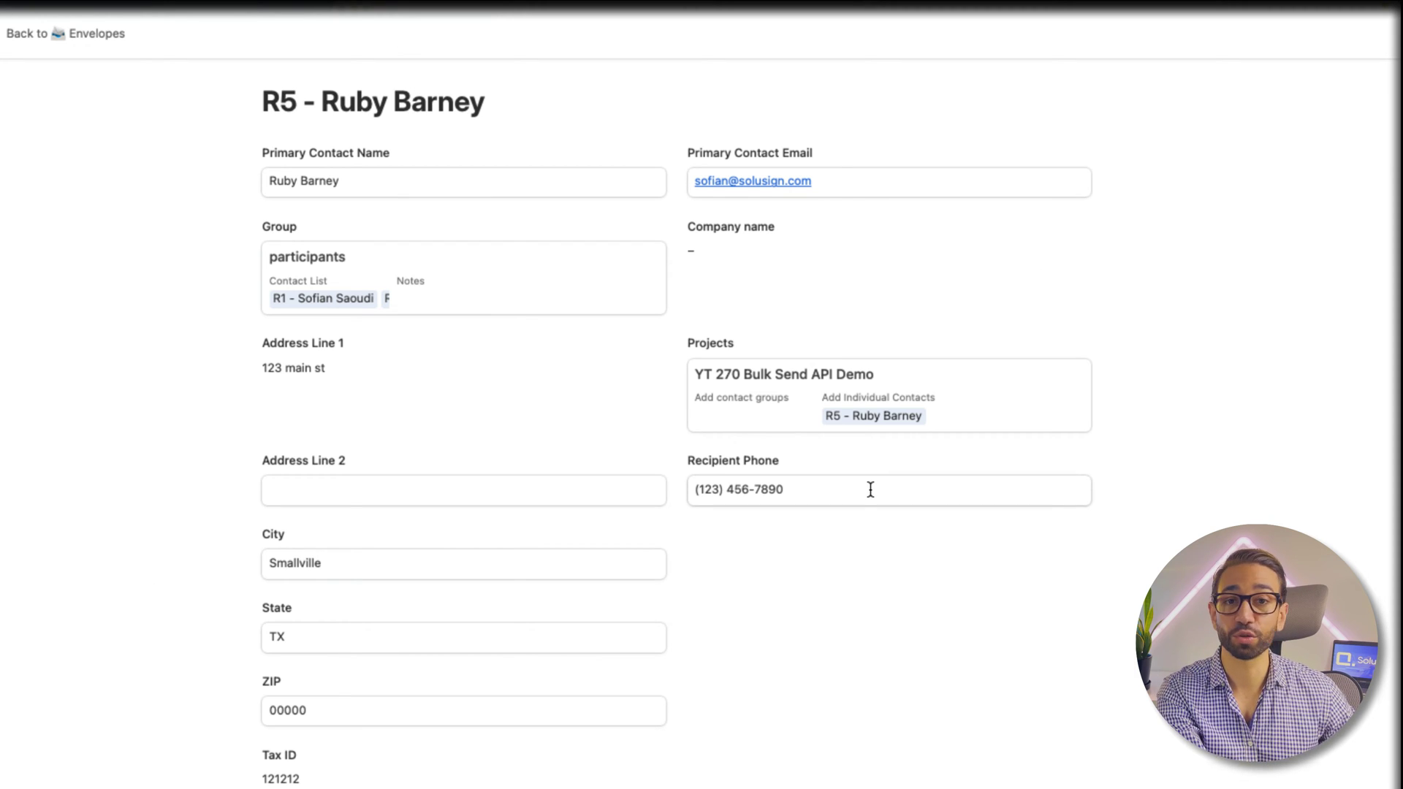
{"action": "left_click", "coordinate": [66, 32]}
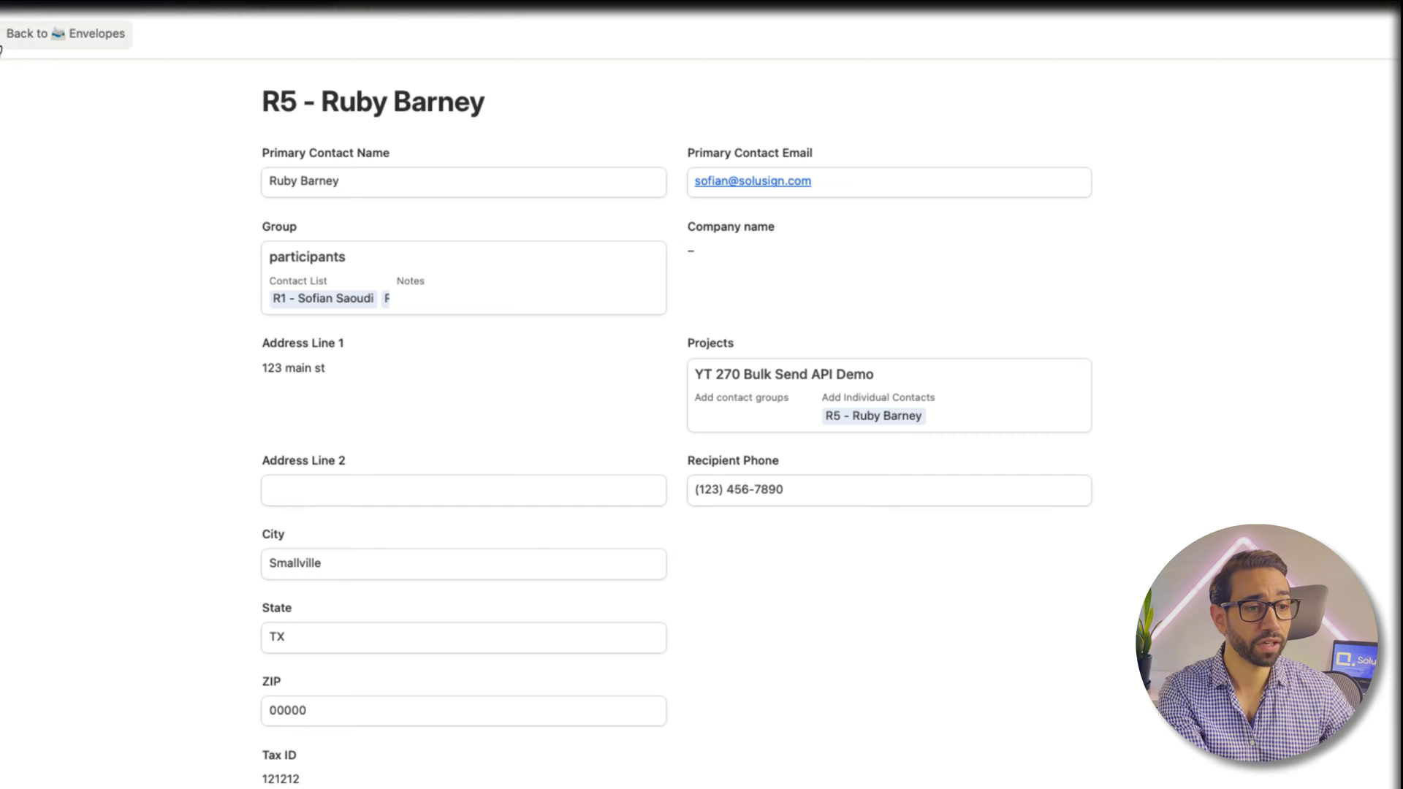
{"action": "scroll", "coordinate": [450, 702], "scroll_direction": "down", "scroll_amount": 10}
{"action": "scroll", "coordinate": [497, 102], "scroll_direction": "down", "scroll_amount": 6}
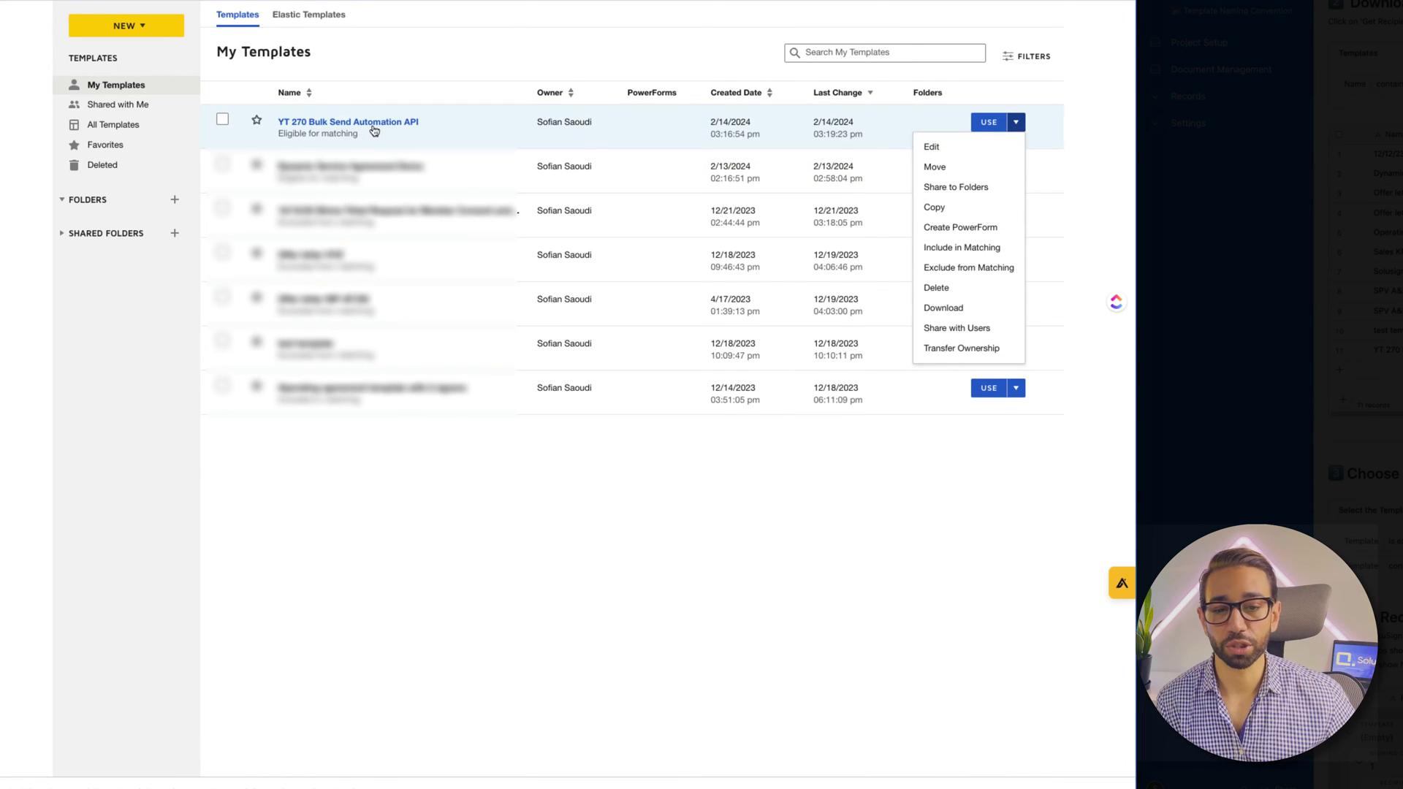
Step: Copy the DocuSign template "YT 270 Bulk Send Automation API", name the copy "new template" and proceed to its field layout
{"action": "left_click", "coordinate": [962, 210]}
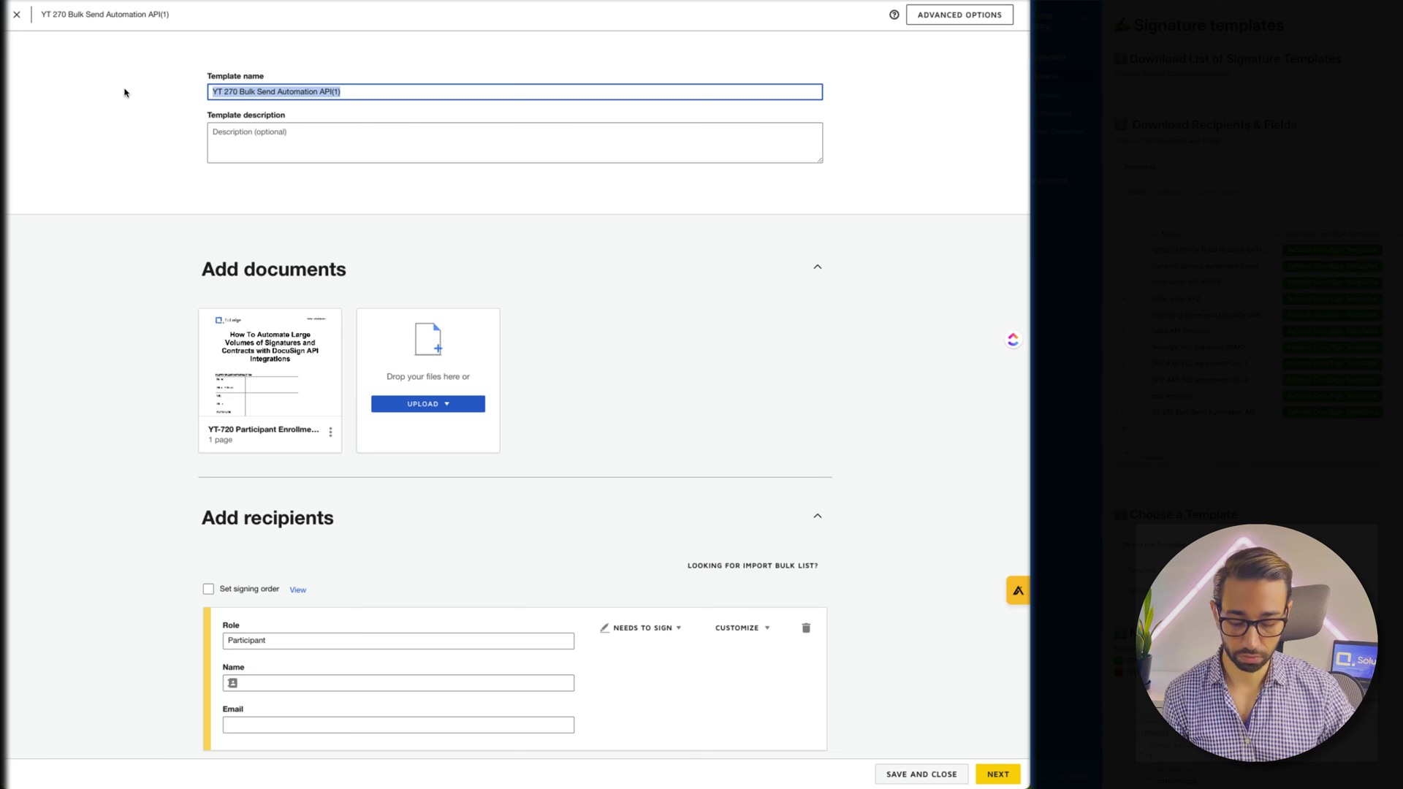
{"action": "type", "text": "new template"}
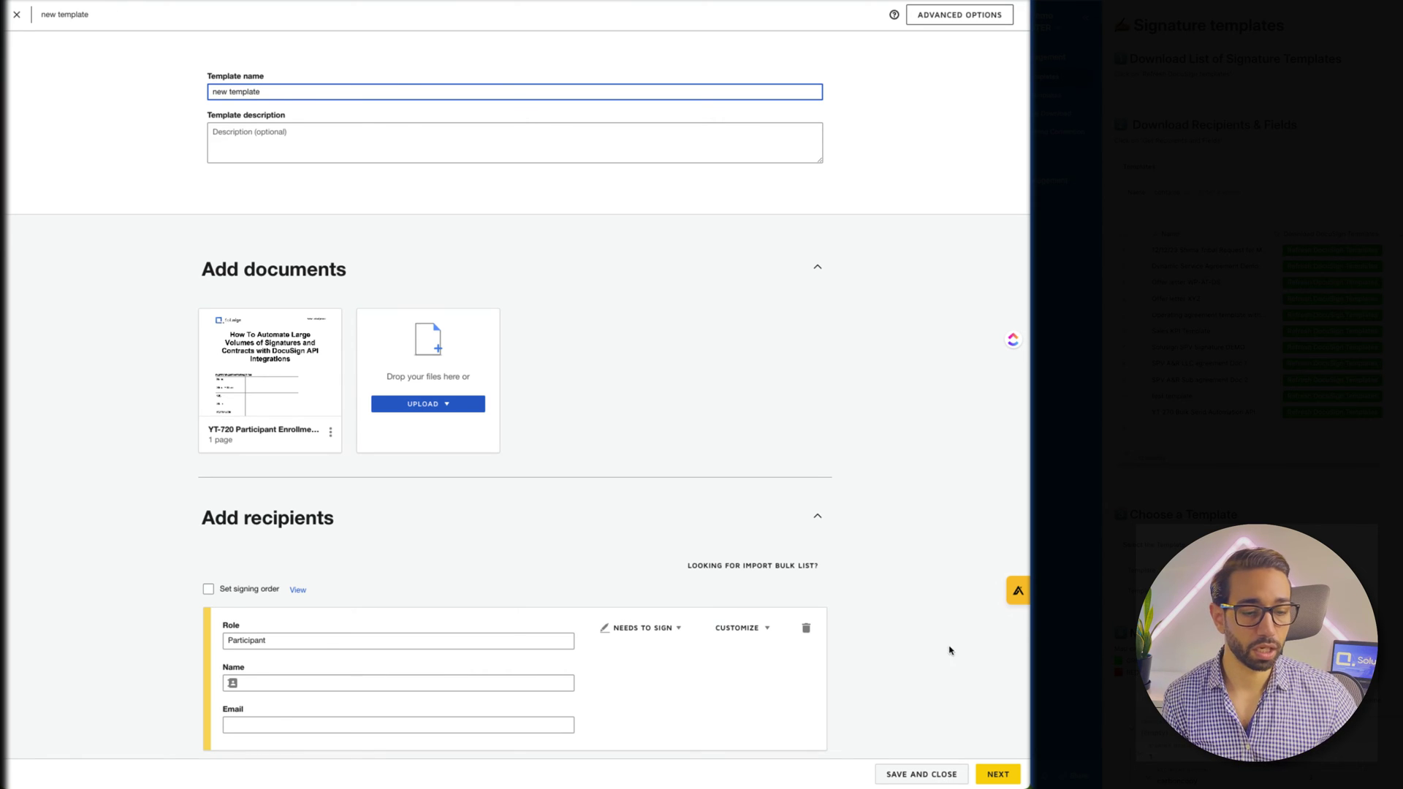
{"action": "left_click", "coordinate": [998, 773]}
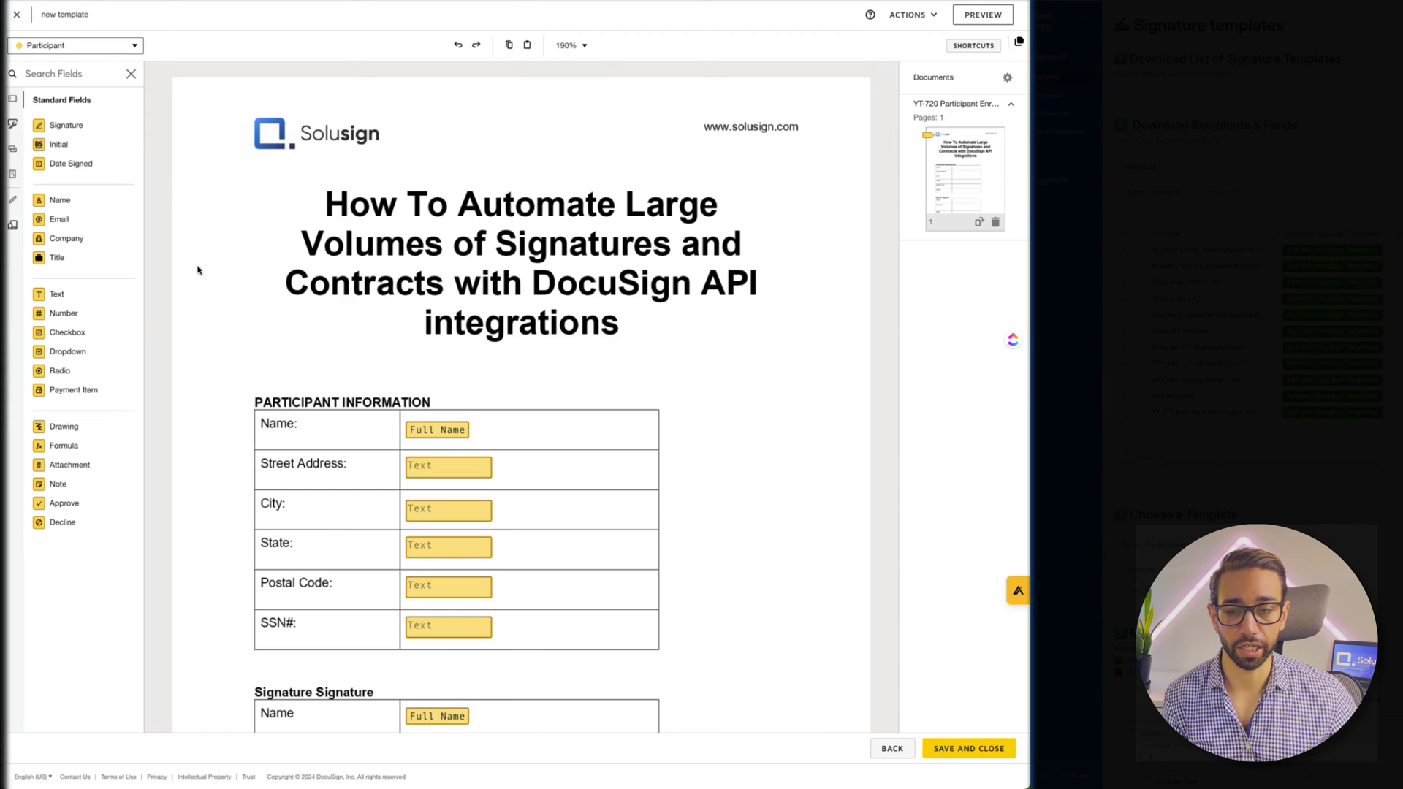
Step: Place a text field just above the participant information table and set its data label to "new field"
{"action": "left_click_drag", "start_coordinate": [61, 291], "coordinate": [587, 374]}
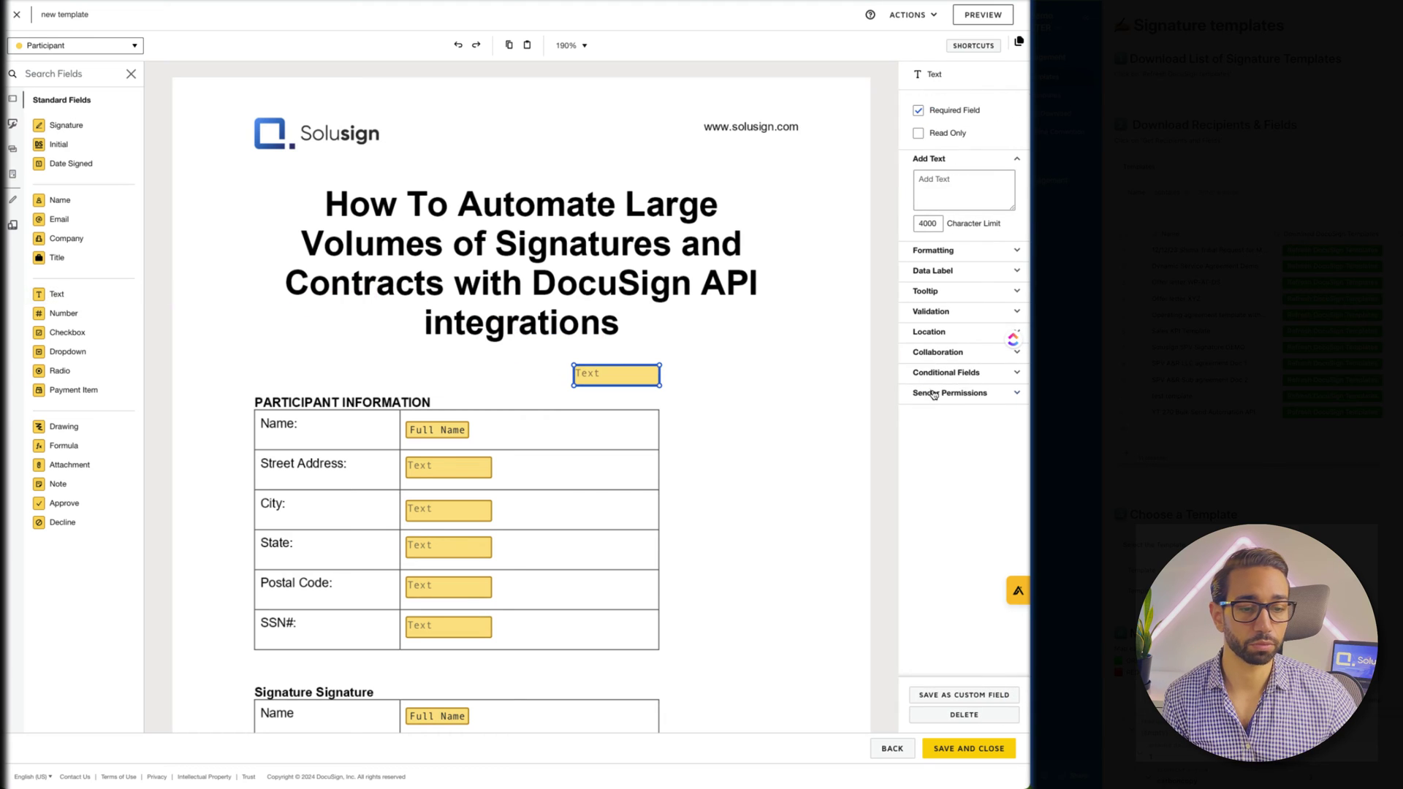
{"action": "left_click", "coordinate": [936, 270]}
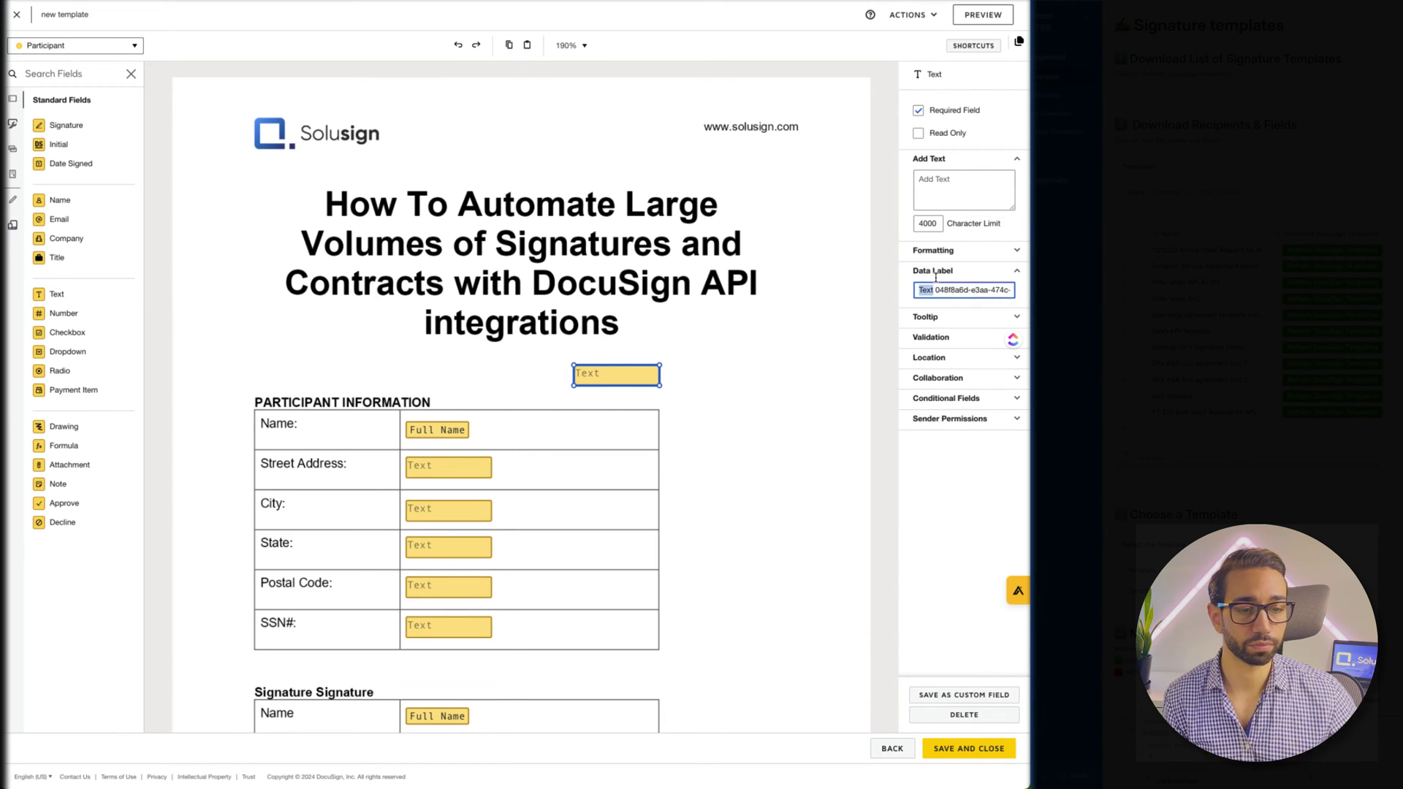
{"action": "type", "text": "new field"}
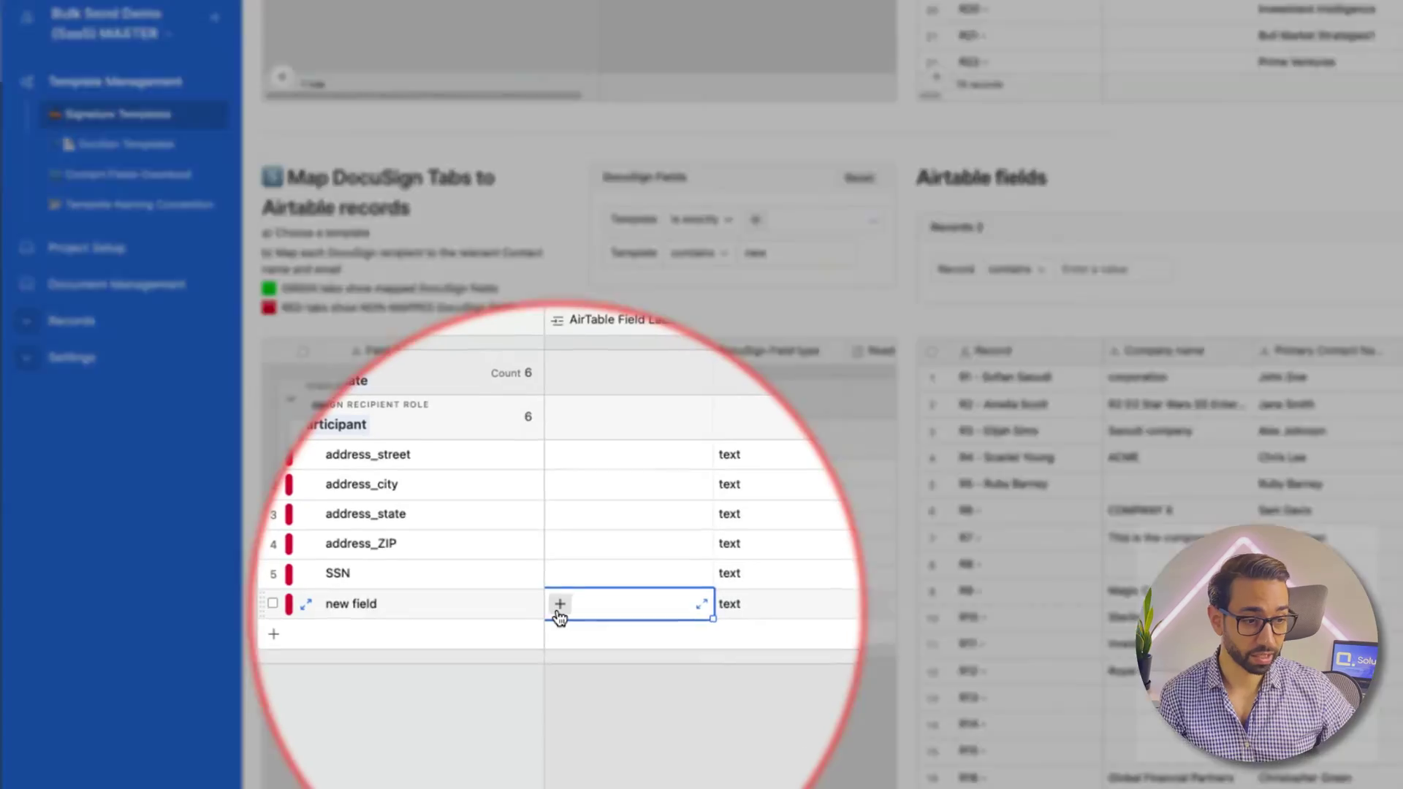
Step: Map the DocuSign tab "new field" to the Airtable field Tax ID
{"action": "left_click", "coordinate": [558, 616]}
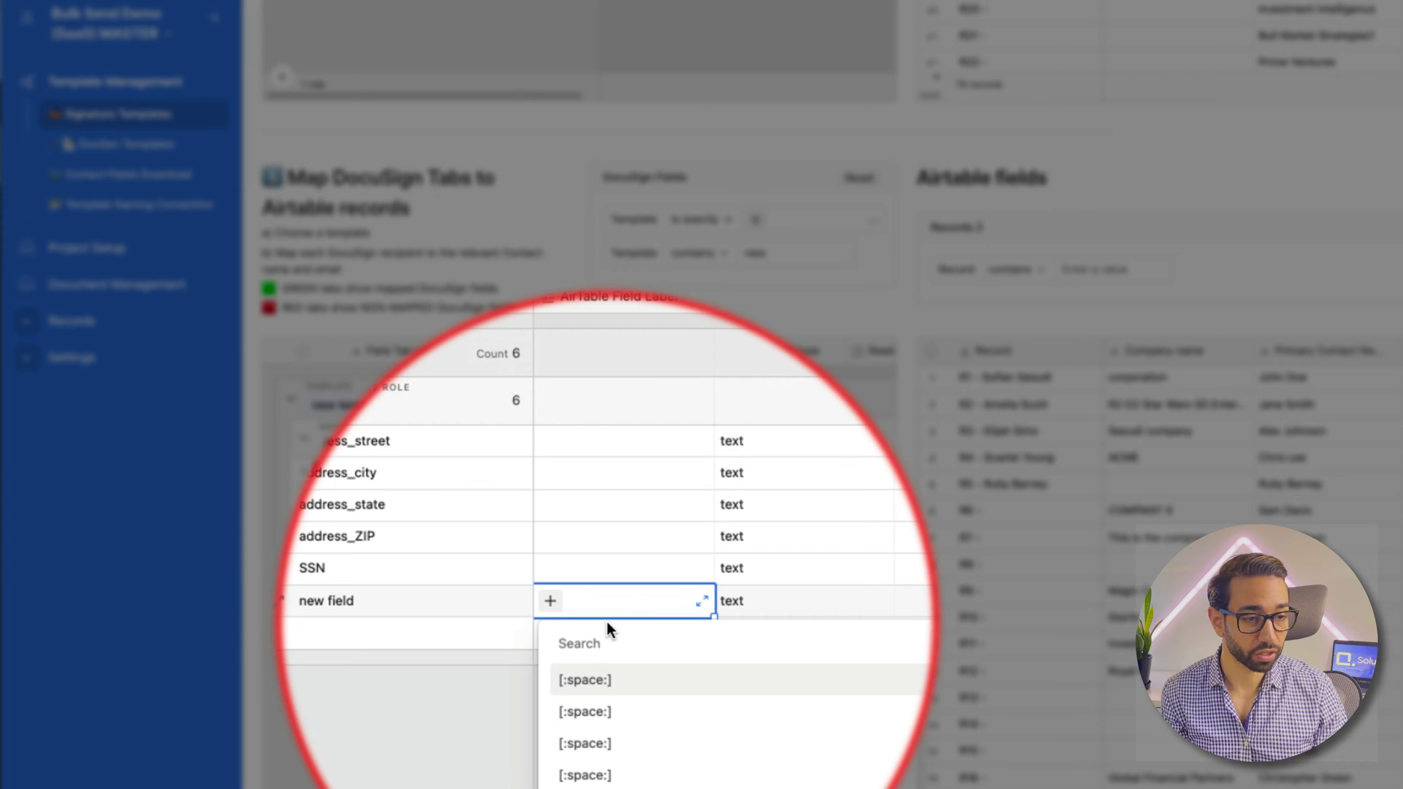
{"action": "type", "text": "tax"}
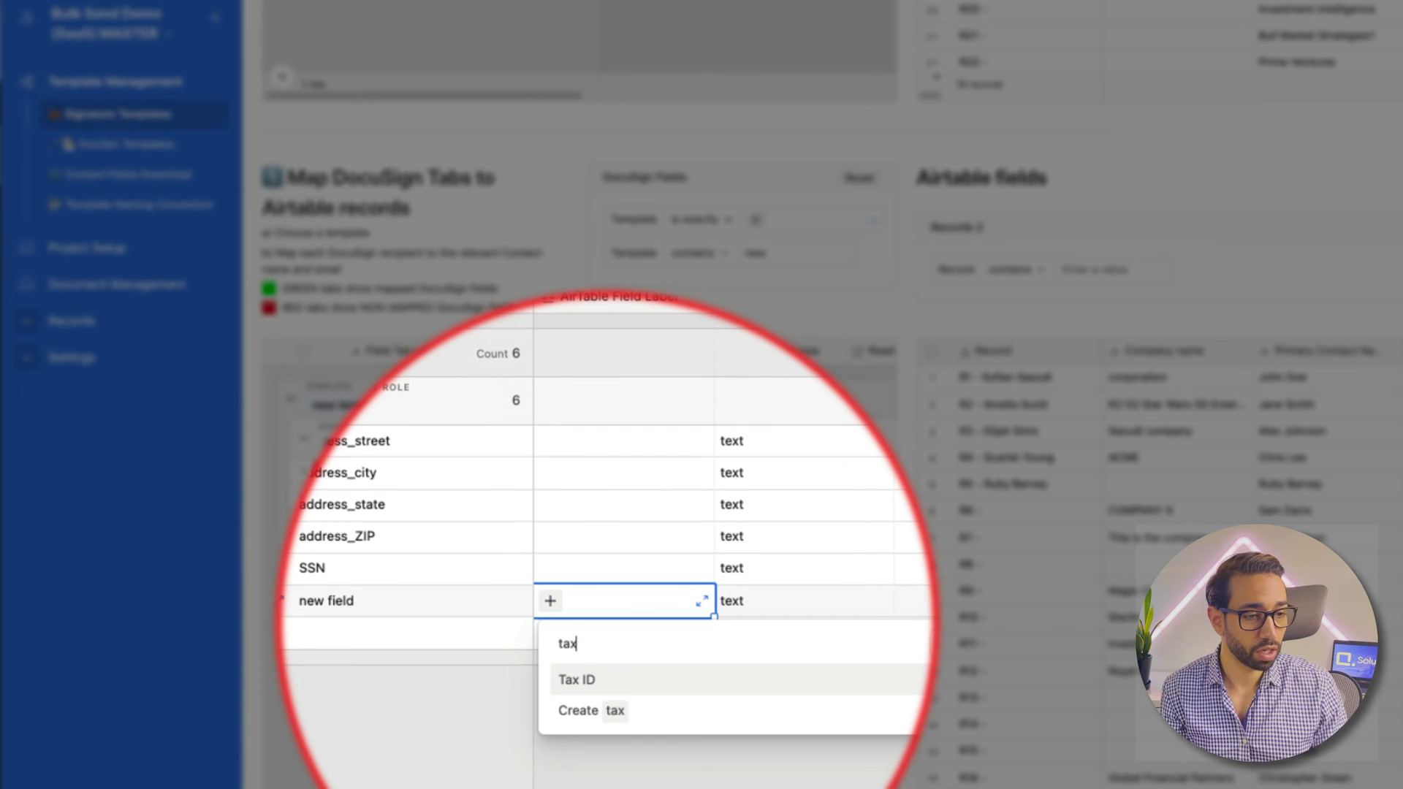
{"action": "left_click", "coordinate": [658, 676]}
Step: Map the DocuSign tab address_ZIP to the Airtable field Address Line 2
{"action": "left_click", "coordinate": [553, 547]}
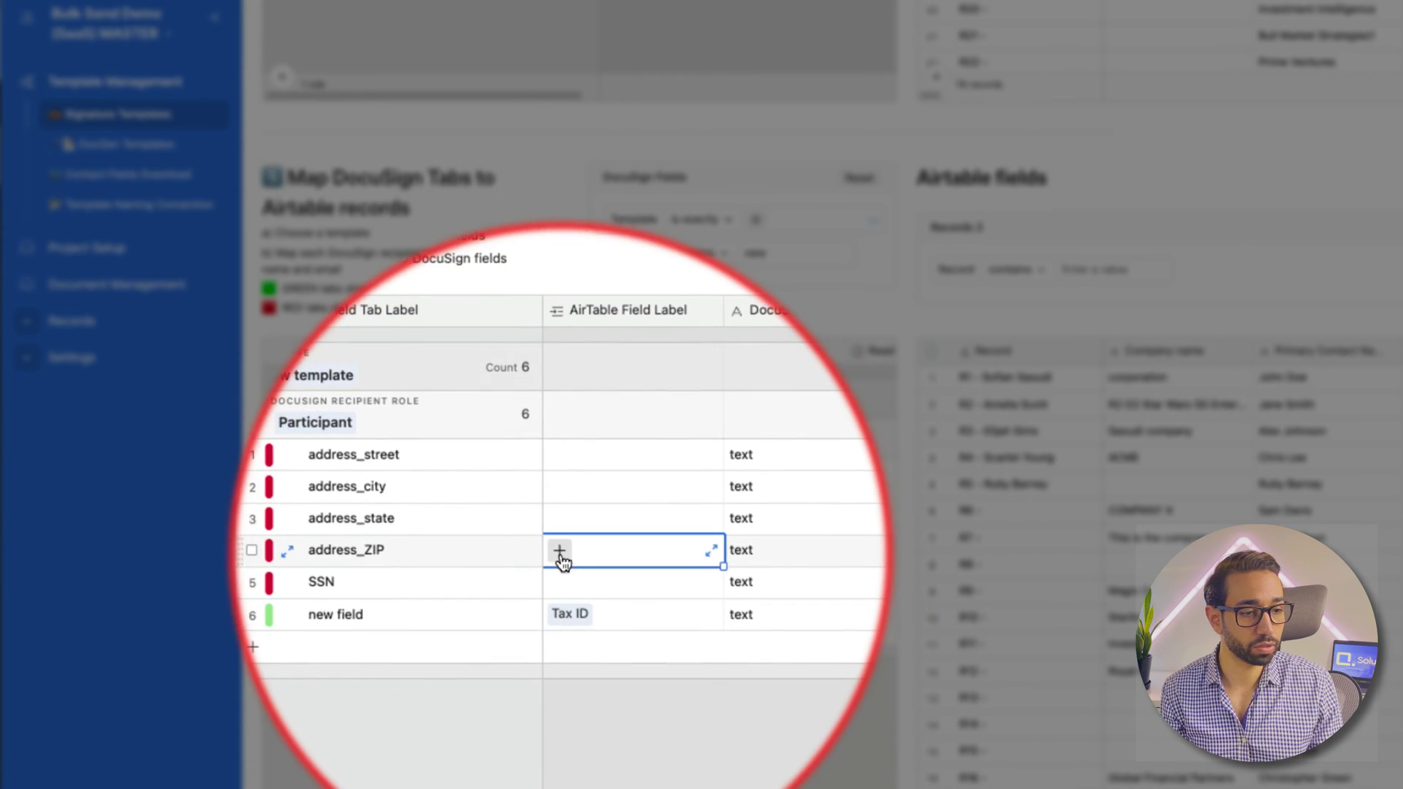
{"action": "left_click", "coordinate": [560, 551]}
{"action": "type", "text": "add"}
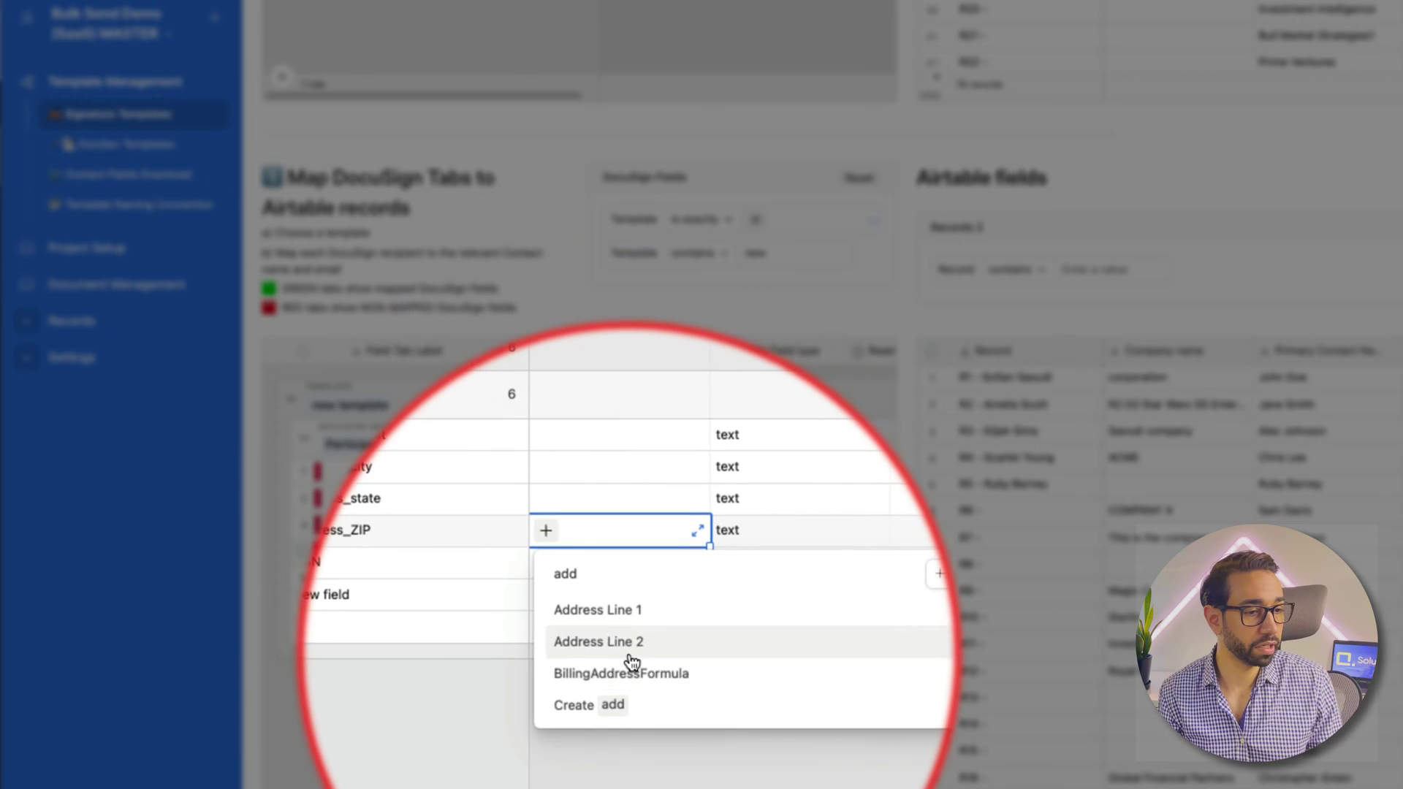
{"action": "left_click", "coordinate": [632, 658]}
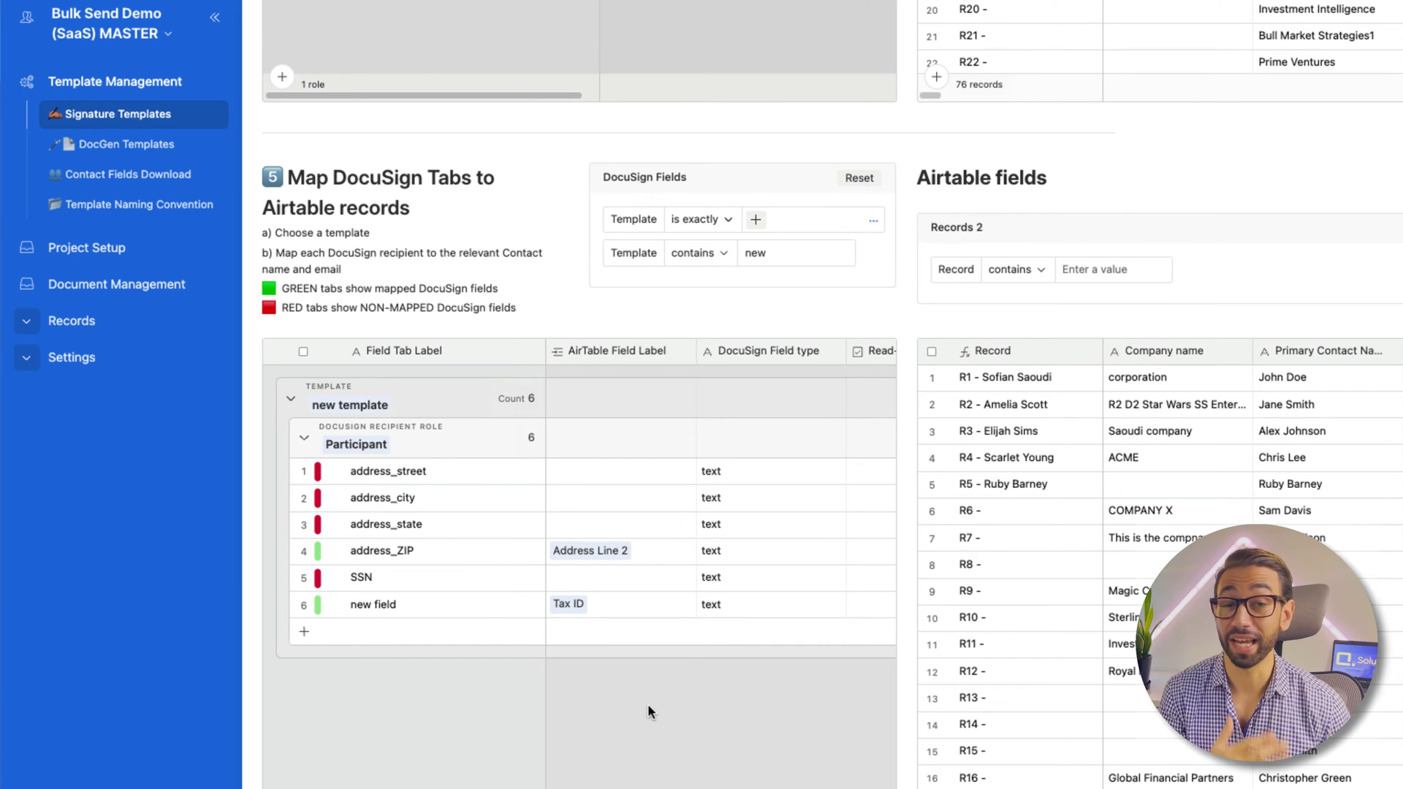
Step: Create a signing-only DocuSign project named "New project" in Project Setup and add the contact group participants
{"action": "left_click", "coordinate": [128, 248]}
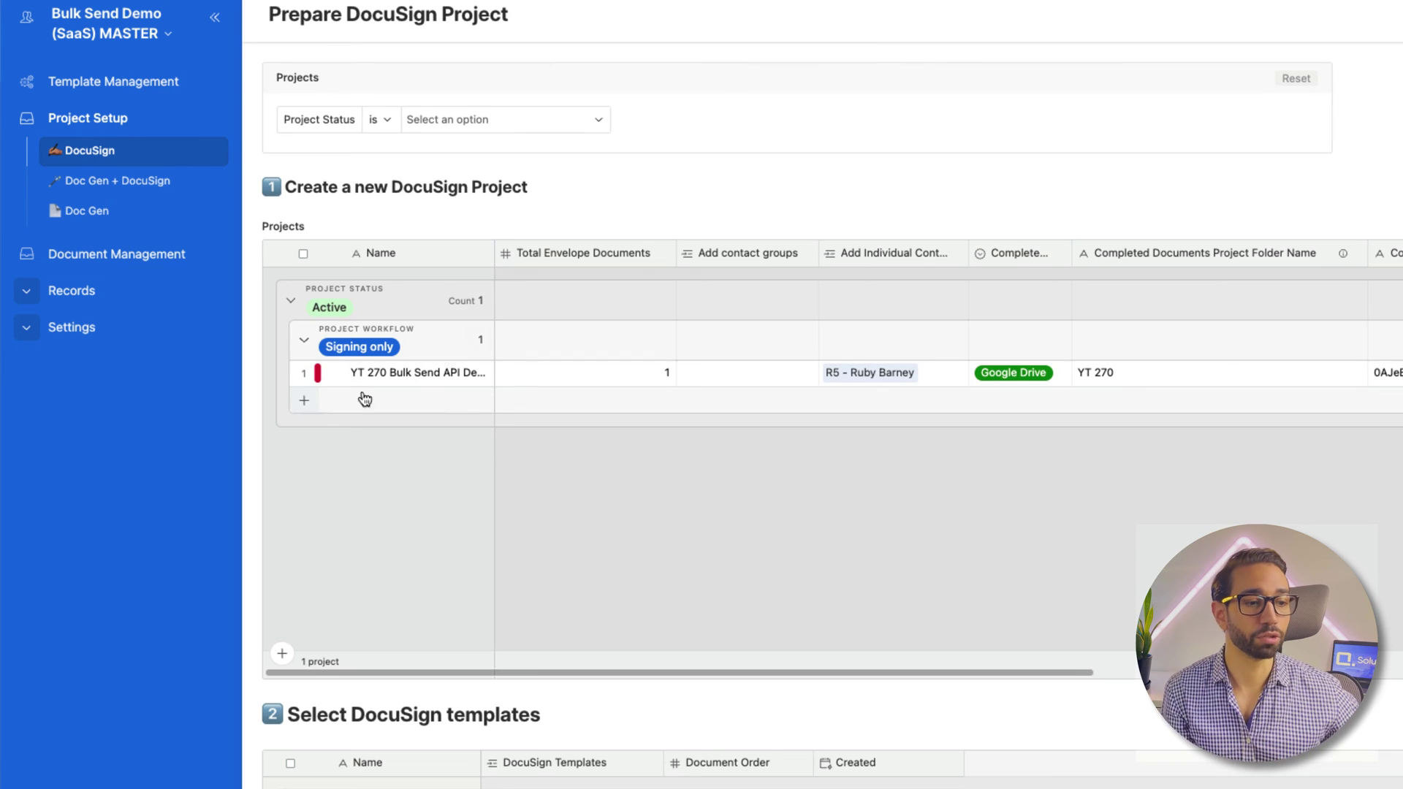
{"action": "left_click", "coordinate": [304, 400]}
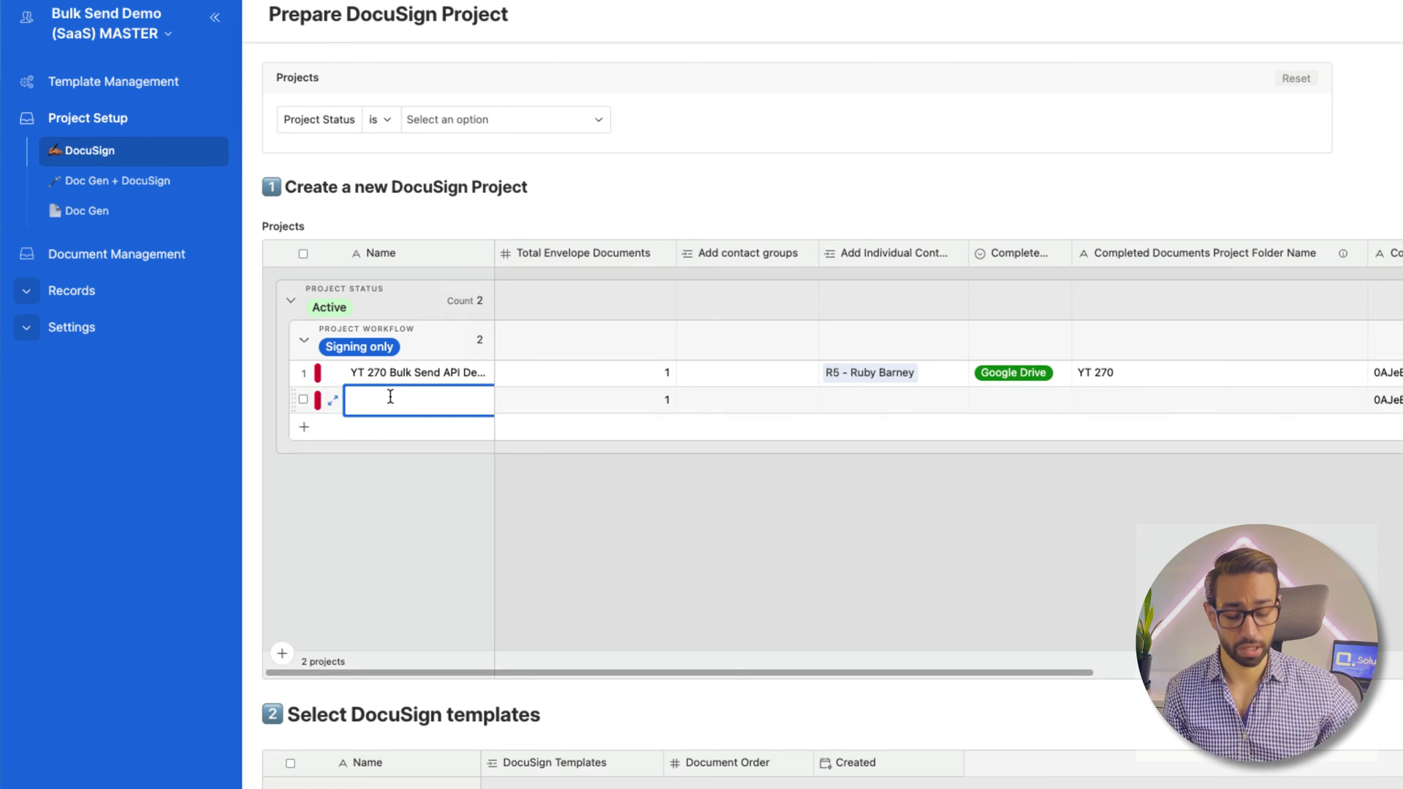
{"action": "type", "text": "New project"}
{"action": "left_click", "coordinate": [747, 399]}
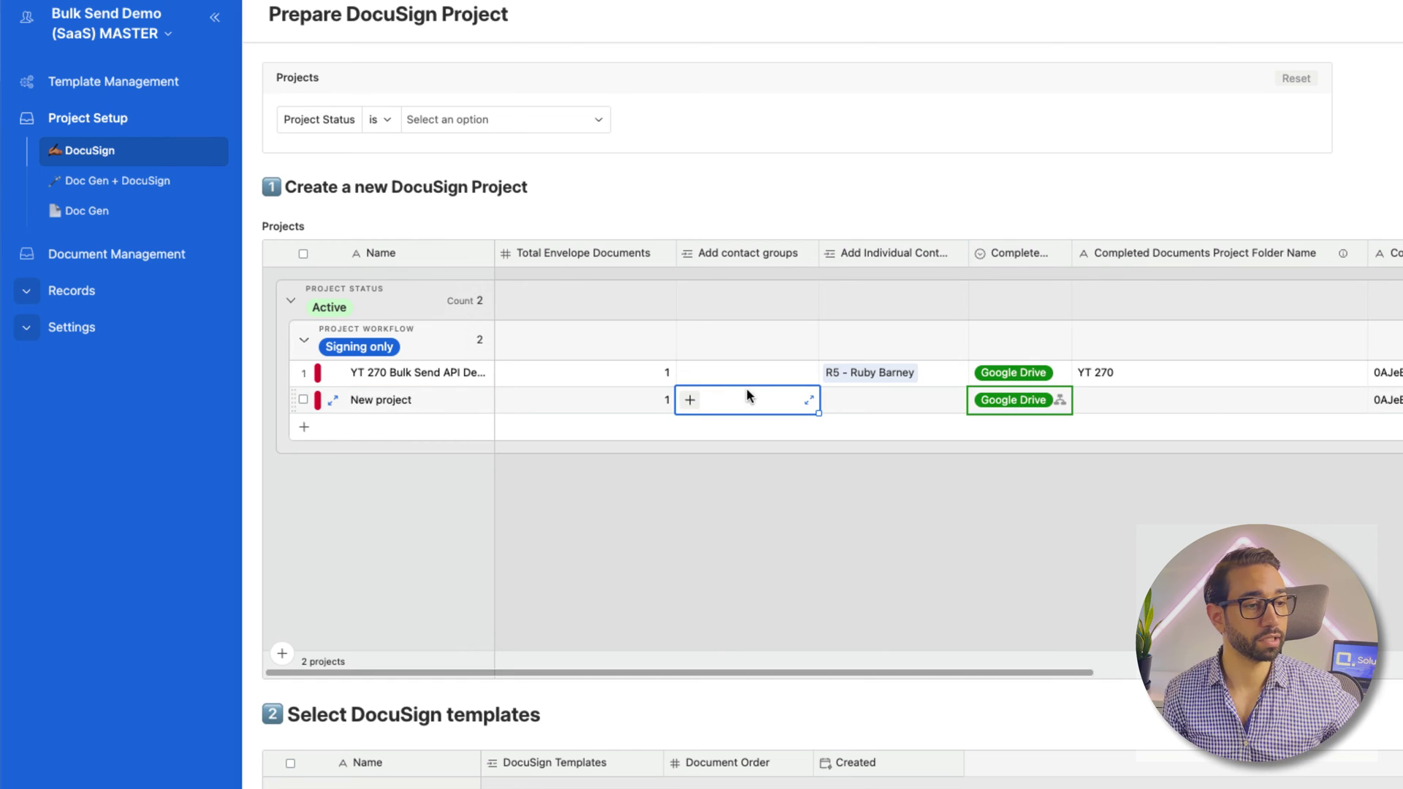
{"action": "left_click", "coordinate": [690, 399]}
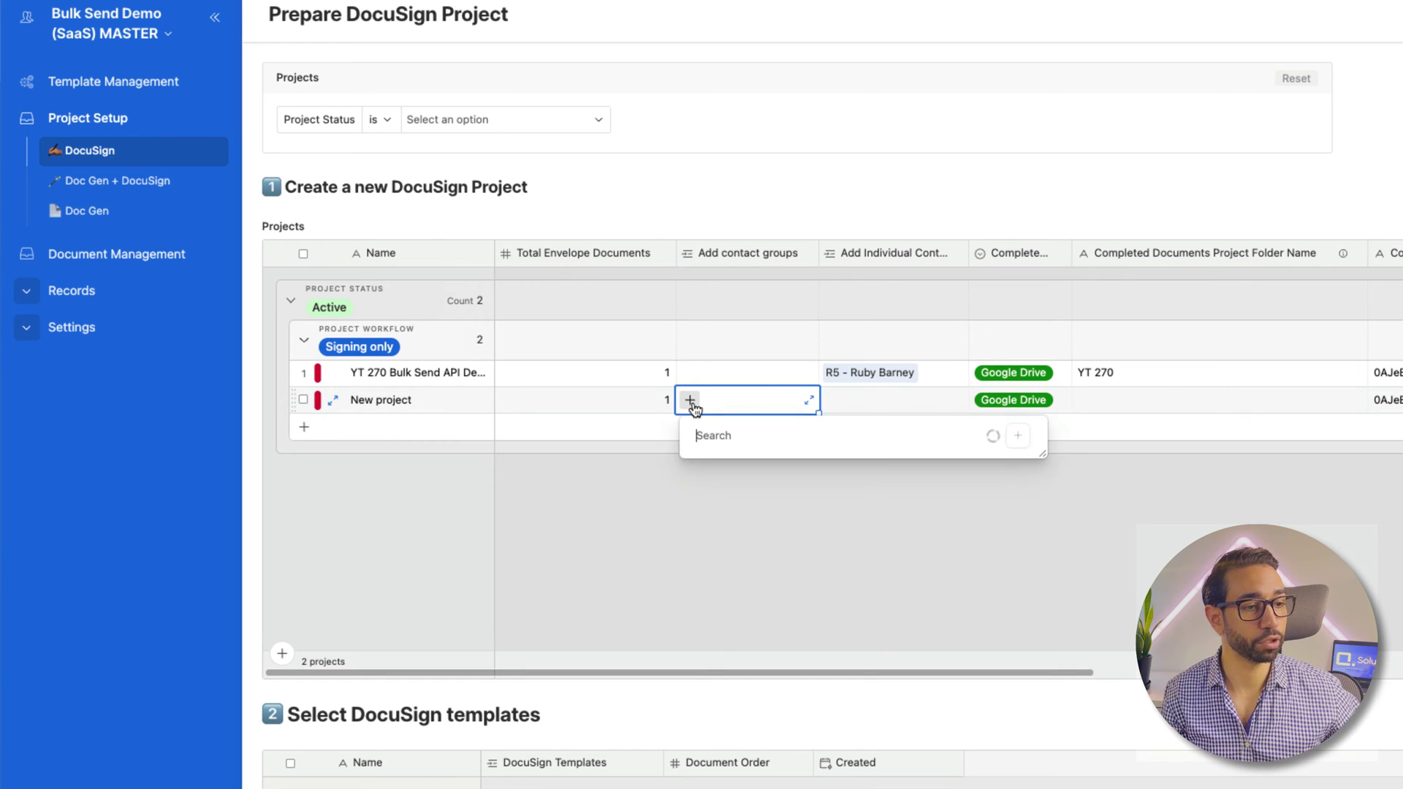
{"action": "type", "text": "par"}
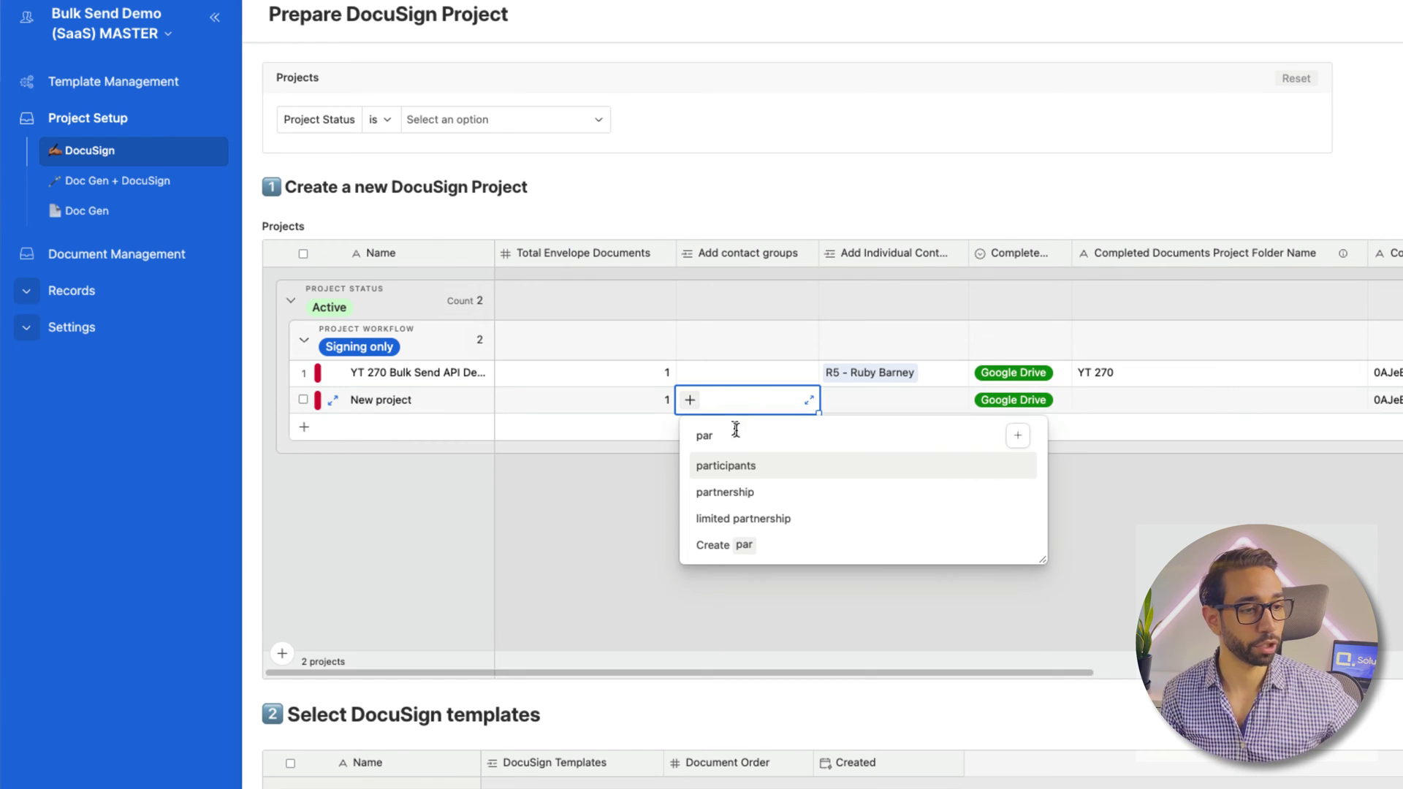
{"action": "left_click", "coordinate": [736, 492]}
Step: Set the completed documents project folder name of New project to "New project"
{"action": "scroll", "coordinate": [804, 438], "scroll_direction": "right", "scroll_amount": 4}
{"action": "double_click", "coordinate": [848, 384]}
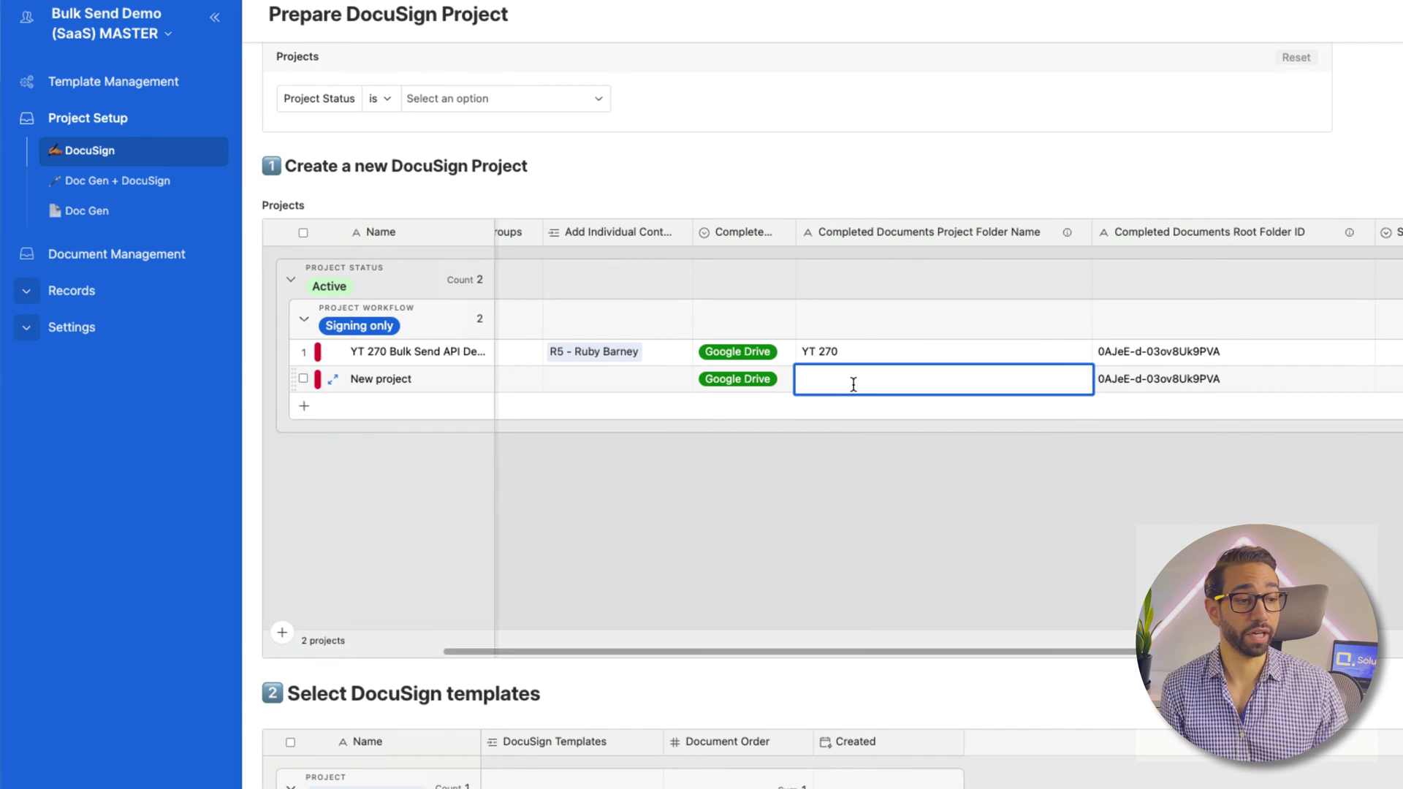
{"action": "type", "text": "New project"}
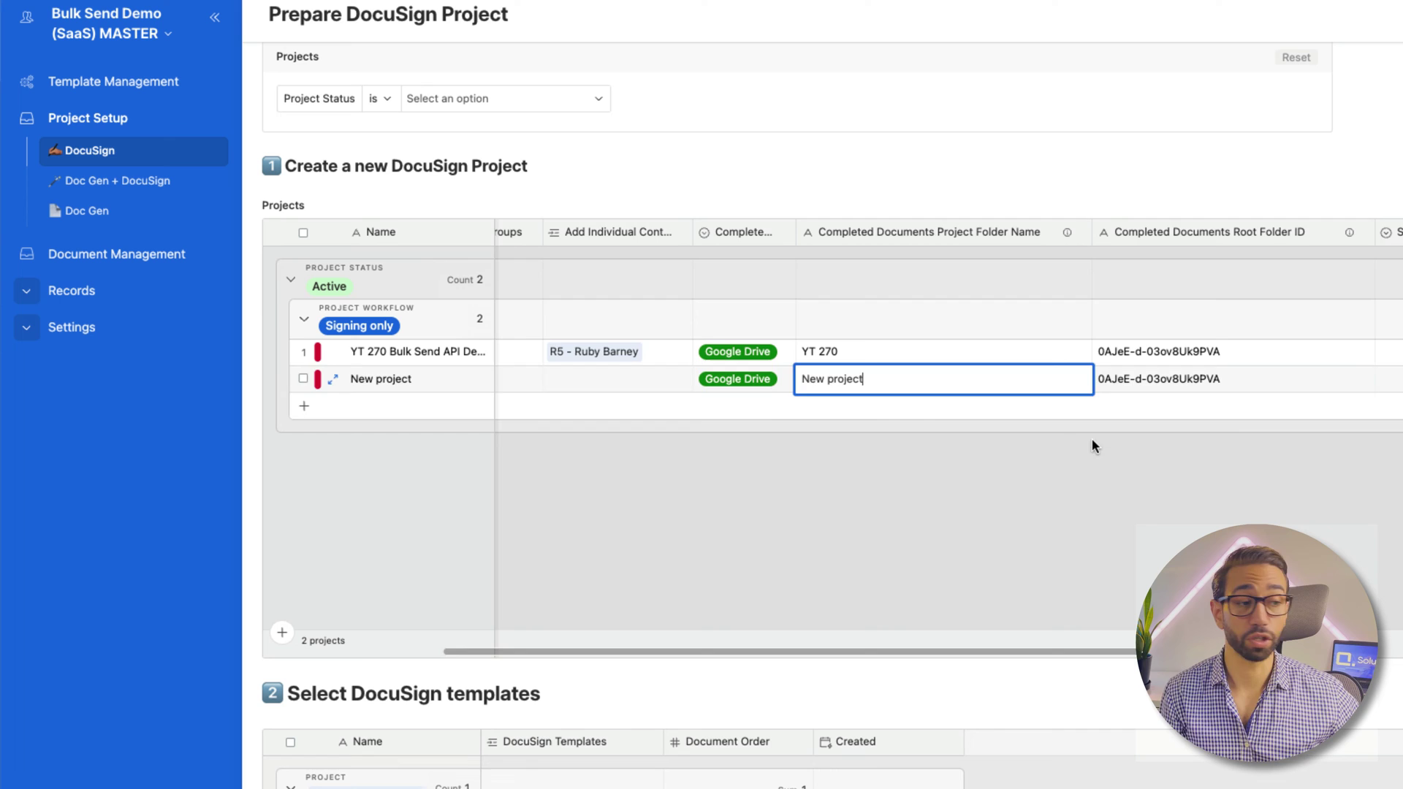
{"action": "left_click", "coordinate": [1091, 438]}
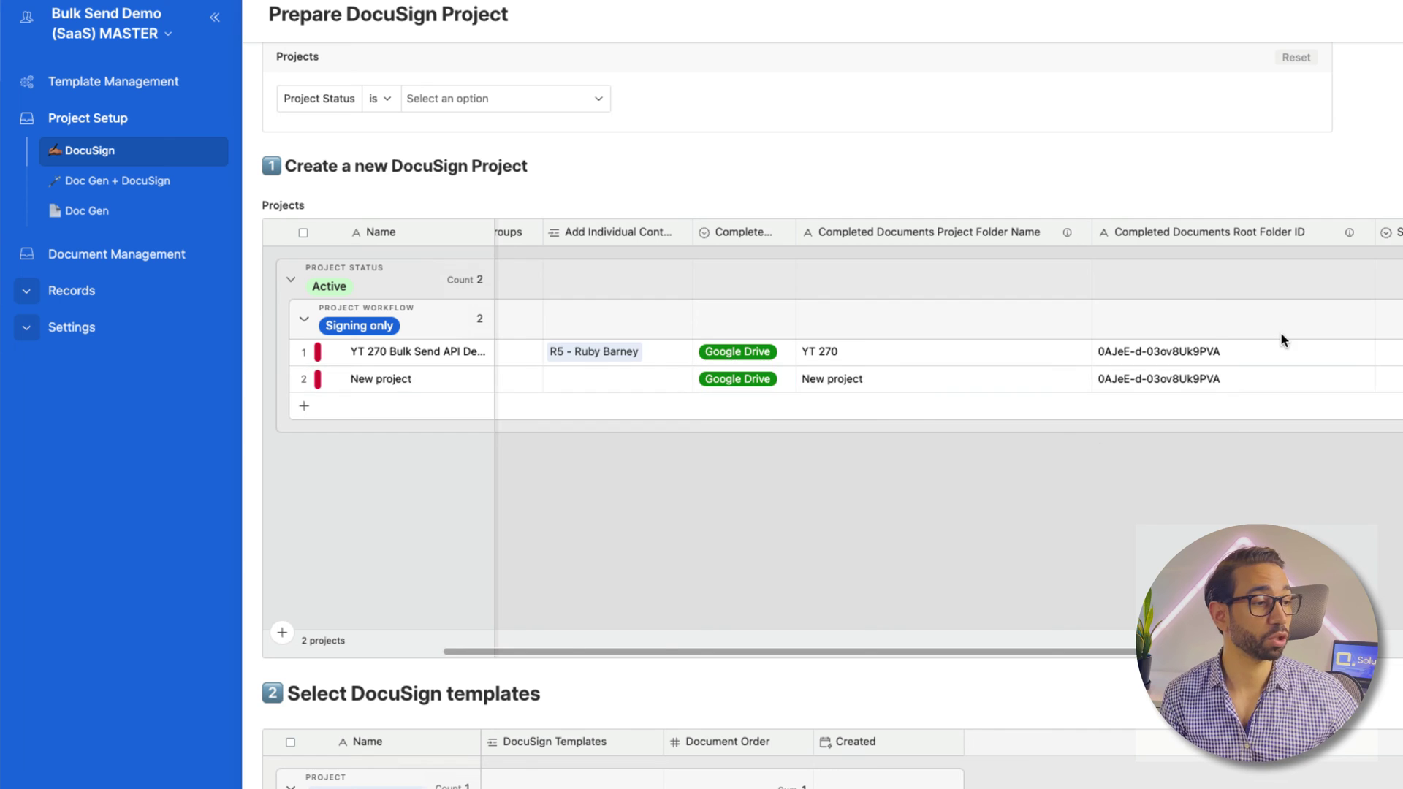
Step: Assign a DocuSign template to the New project document, searching the templates for "new"
{"action": "scroll", "coordinate": [1280, 331], "scroll_direction": "right", "scroll_amount": 5}
{"action": "scroll", "coordinate": [1040, 395], "scroll_direction": "down", "scroll_amount": 8}
{"action": "left_click", "coordinate": [496, 223]}
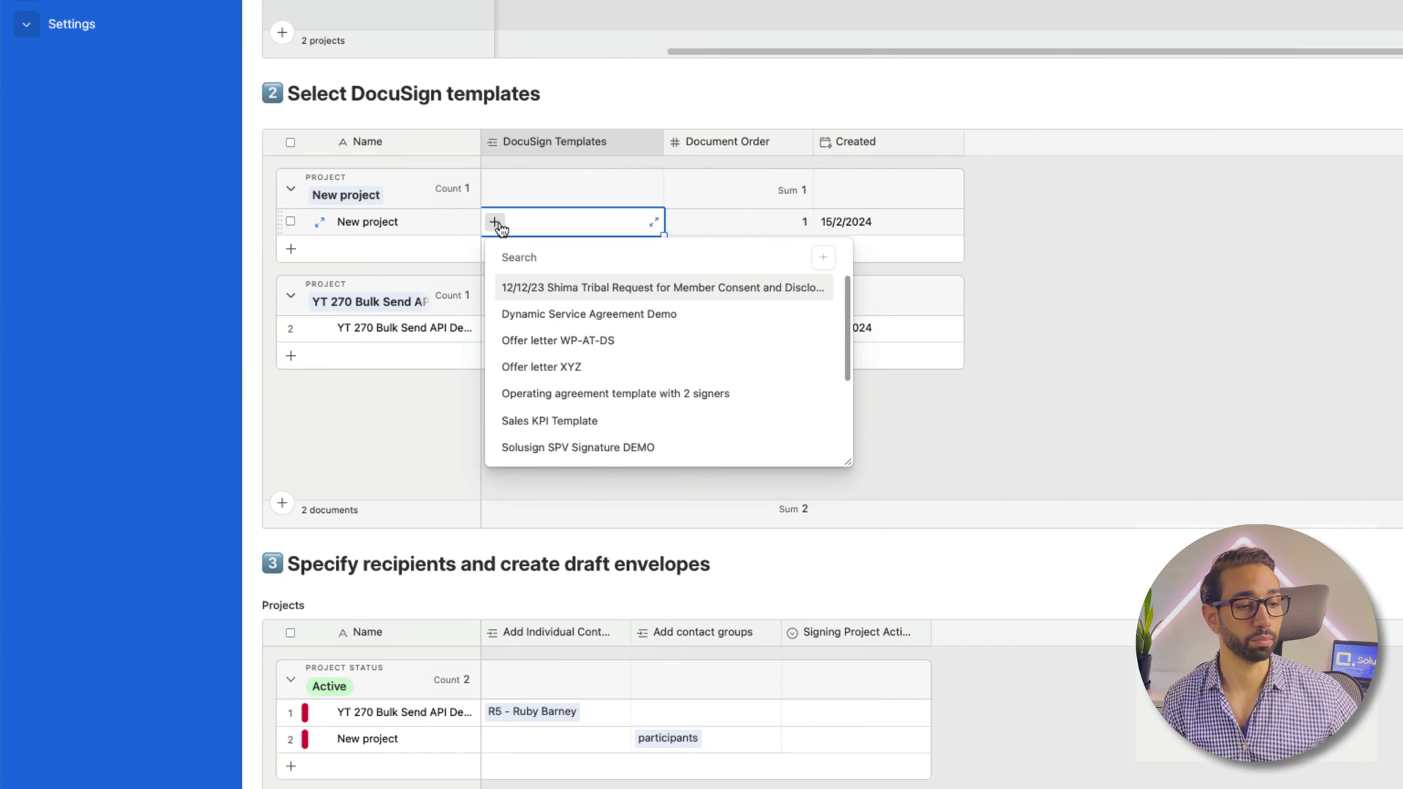
{"action": "type", "text": "new"}
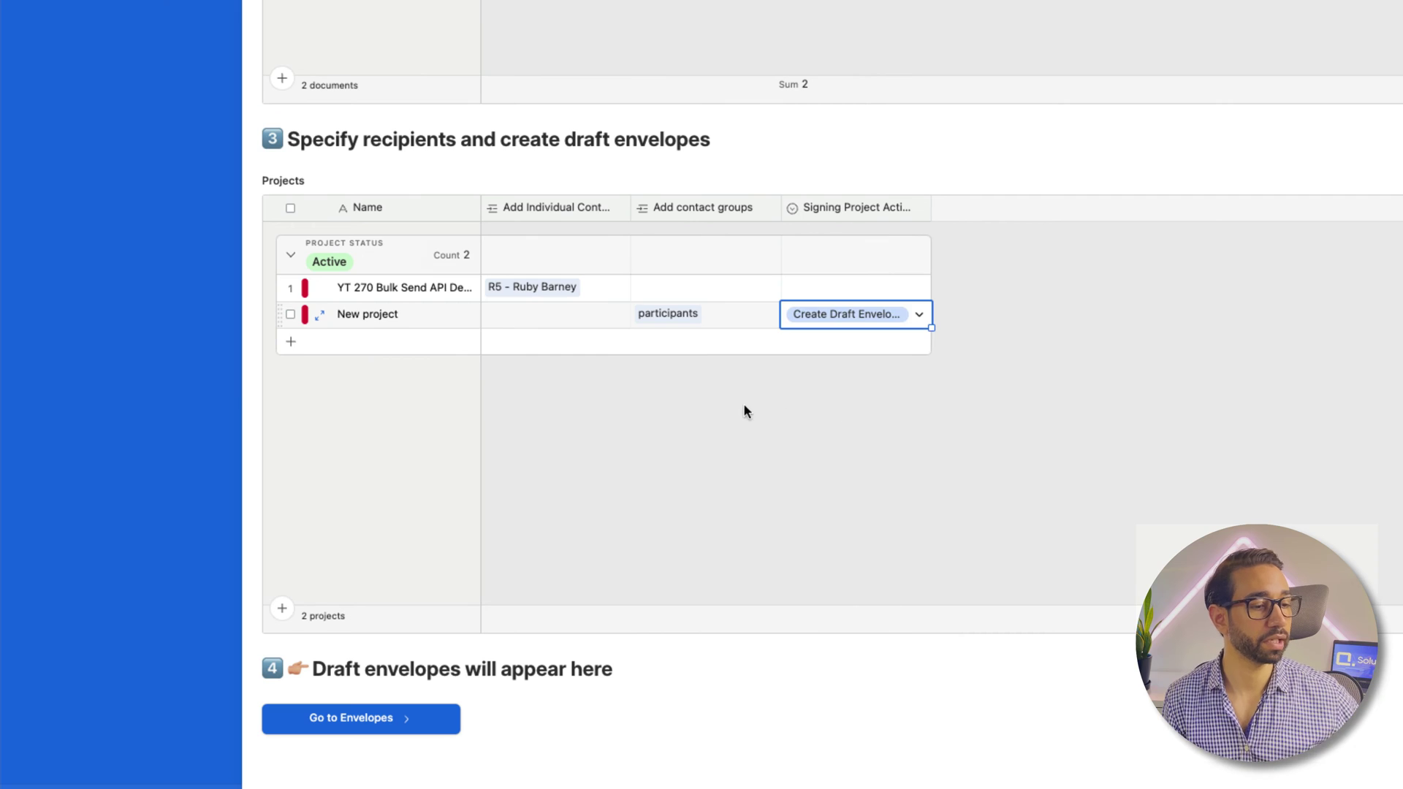
Step: Set the signing project action of New project to Create Draft Envelopes and go to Envelopes
{"action": "left_click", "coordinate": [744, 405]}
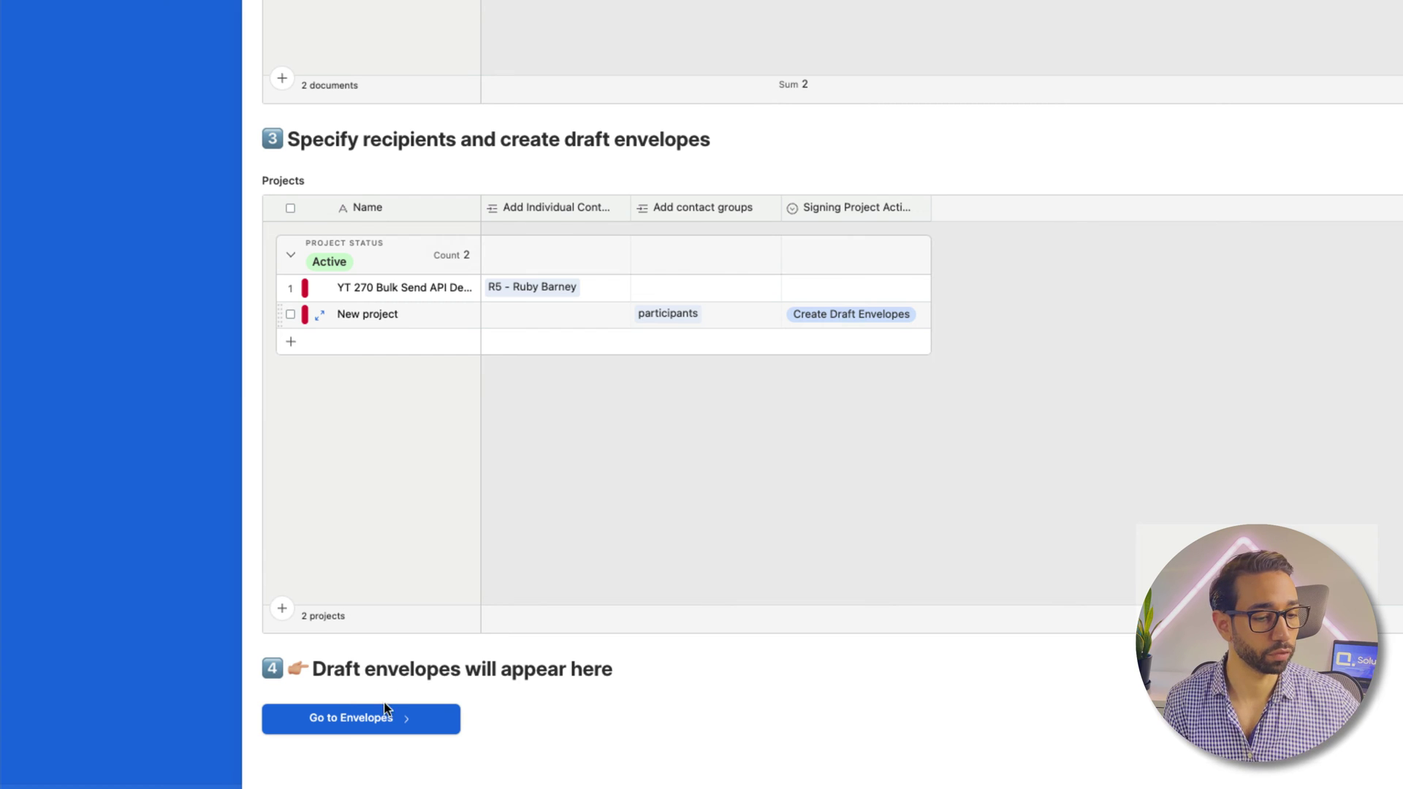
{"action": "left_click", "coordinate": [363, 720]}
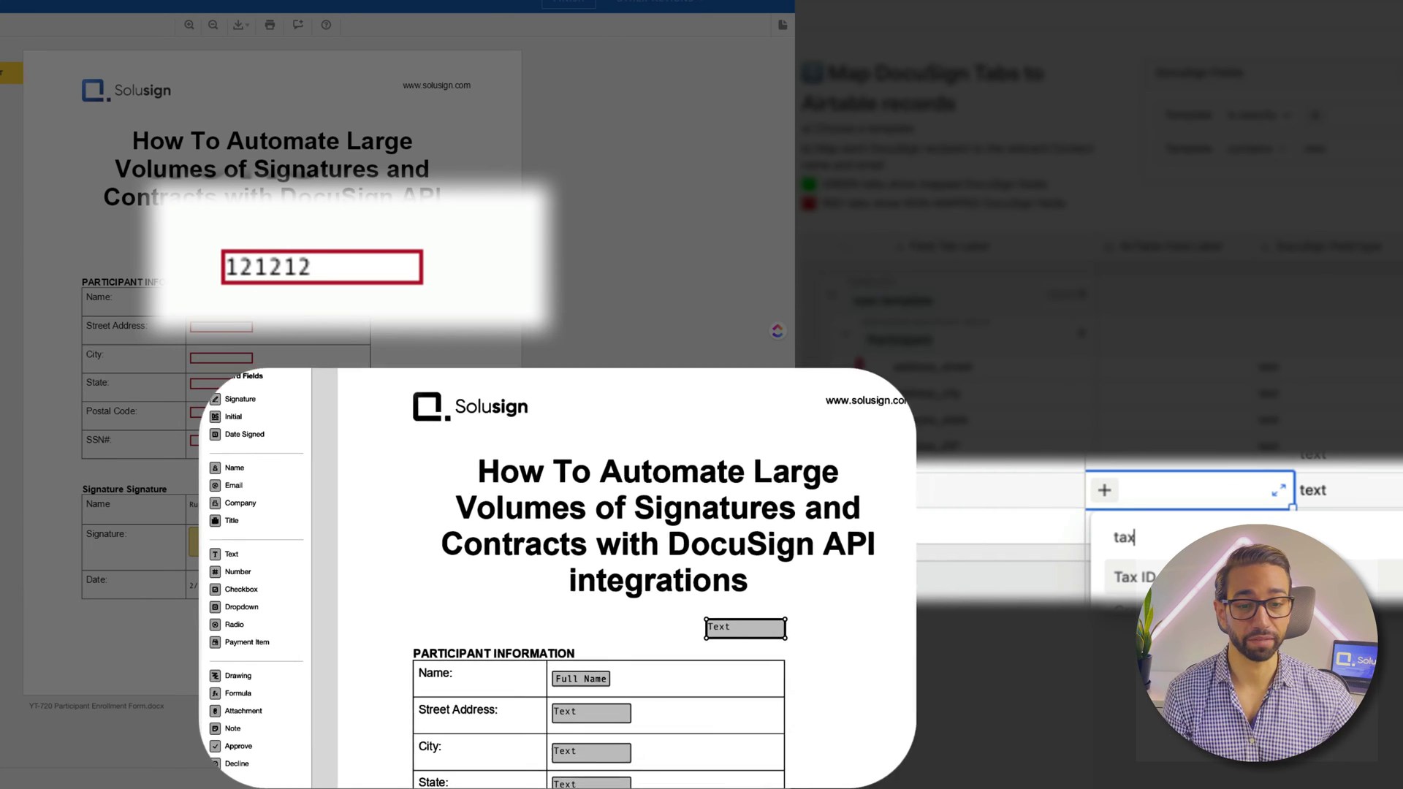
Step: Choose Tax ID as the Airtable field for the "new field" tab
{"action": "key", "text": "Return"}
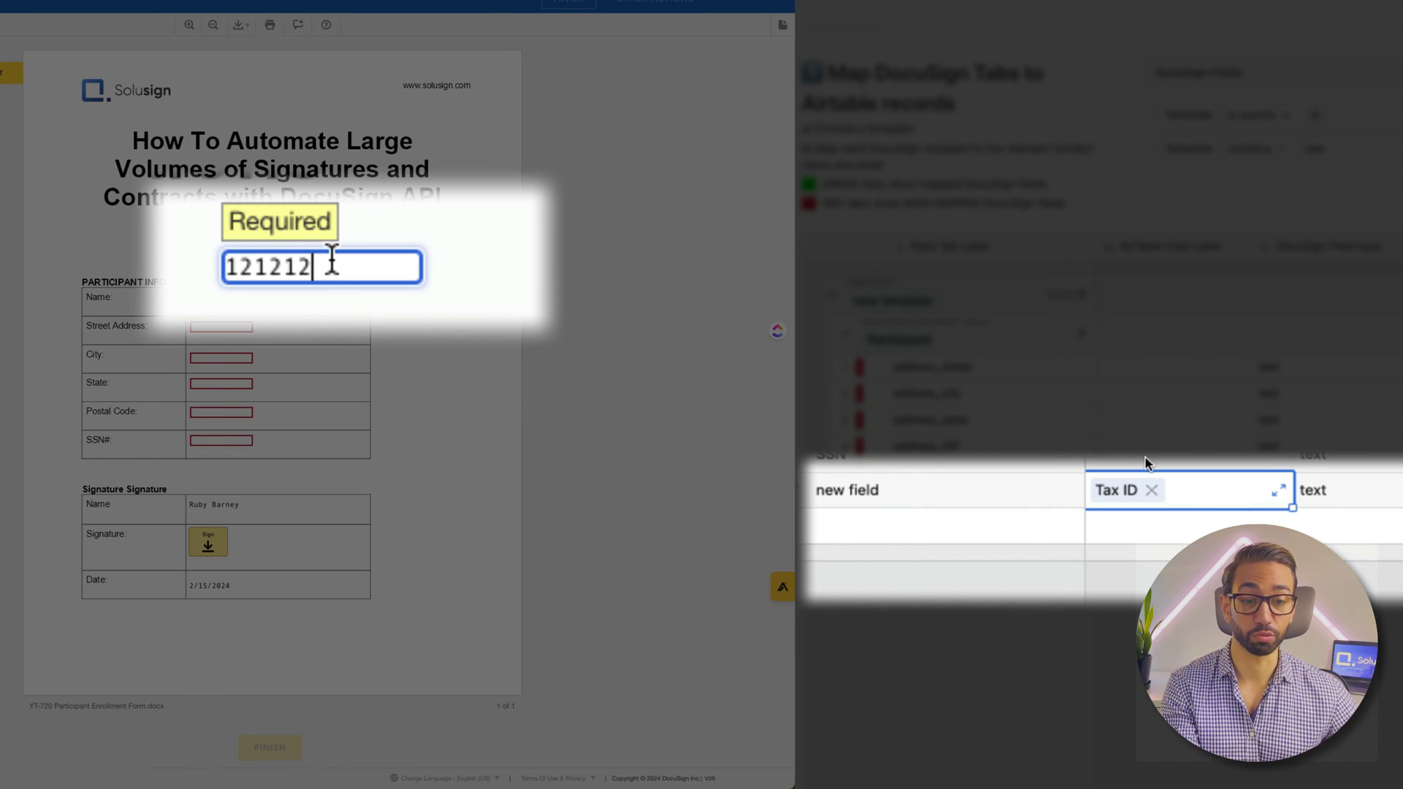